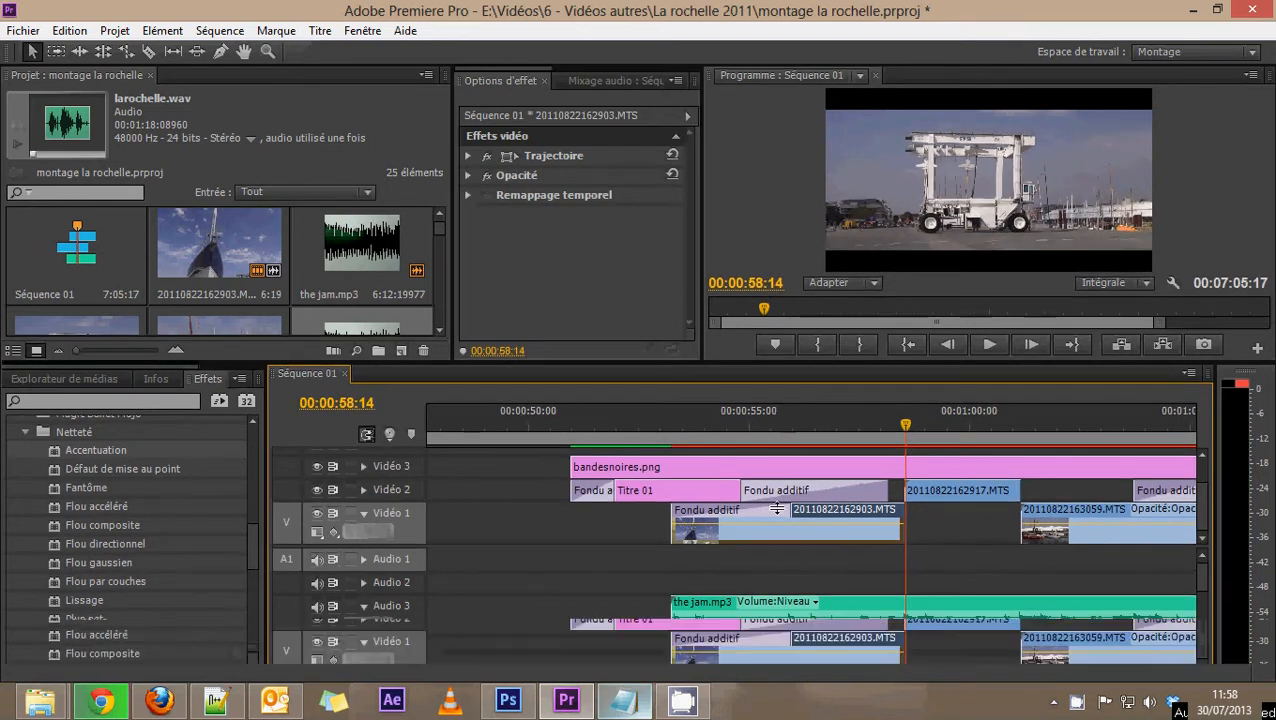
Step: Enlarge the program monitor and play the original 20110822162917.MTS clip to examine its camera shake
drag(783, 362, 777, 550)
key(space)
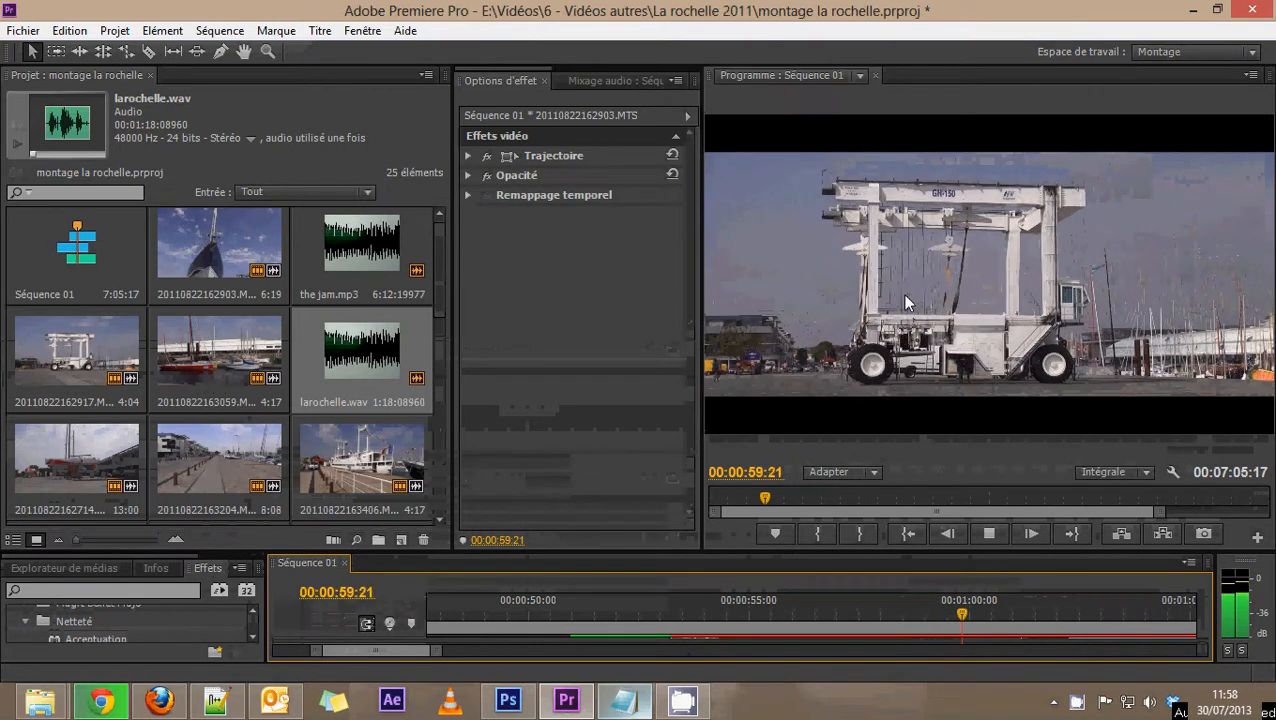
key(space)
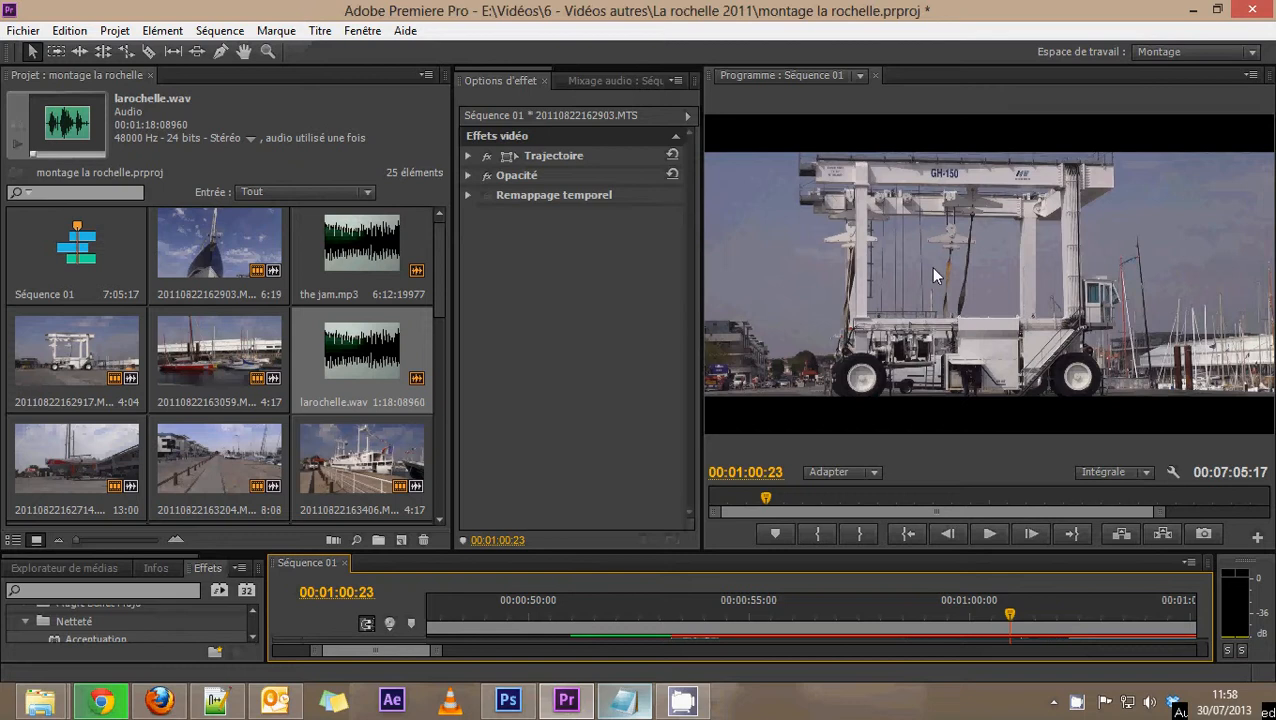
drag(745, 619, 911, 608)
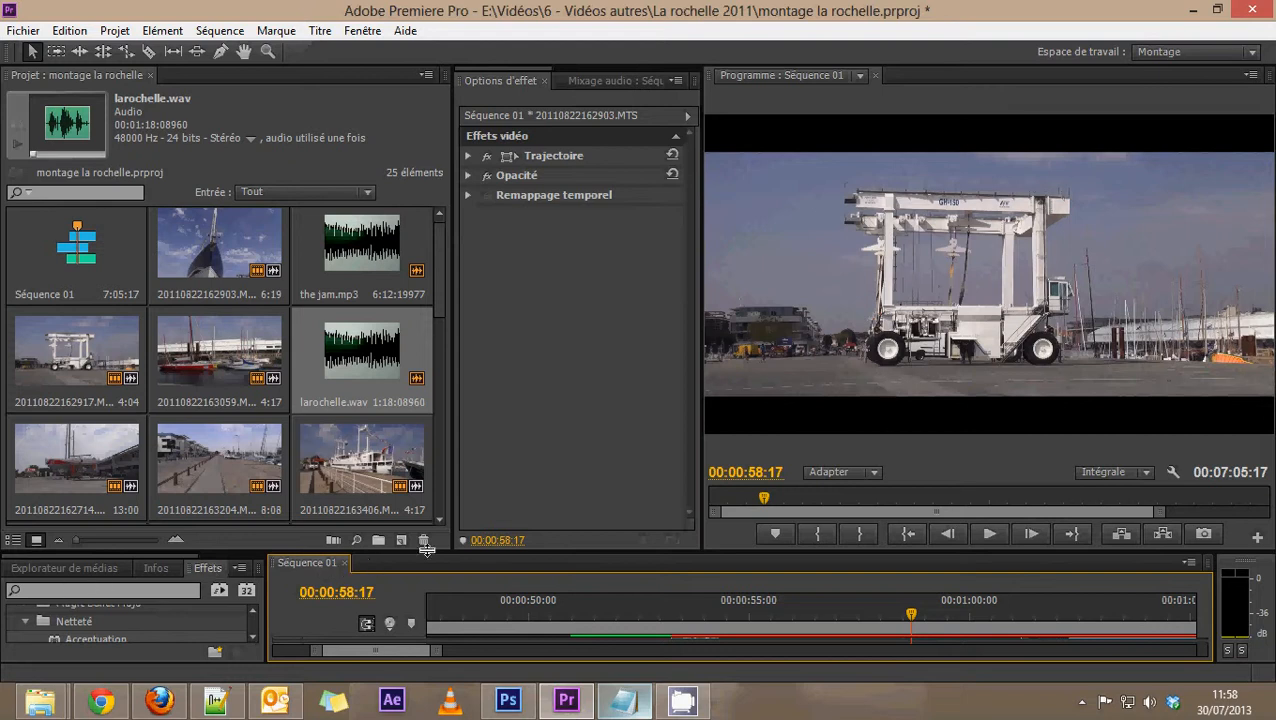
Step: Restore the timeline's height, search the effects for "sta" and apply Stabilisation de déformation to the clip 20110822162917.MTS
drag(504, 552, 504, 453)
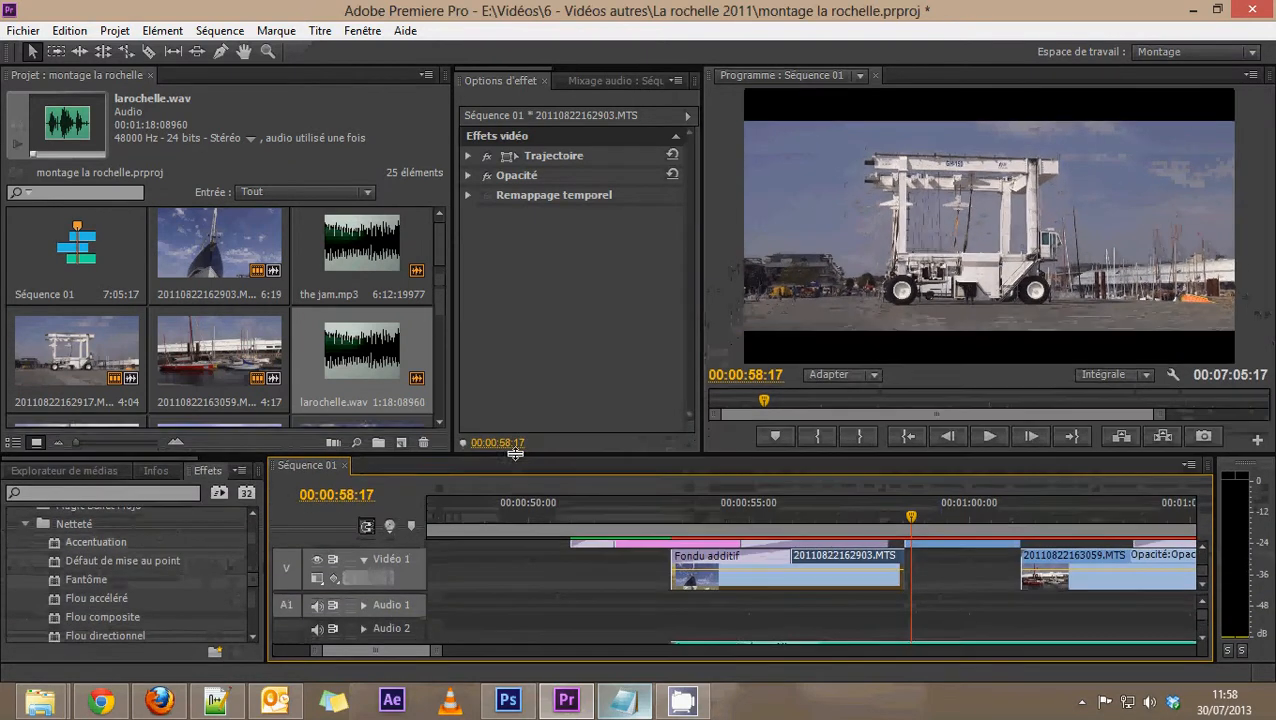
click(72, 491)
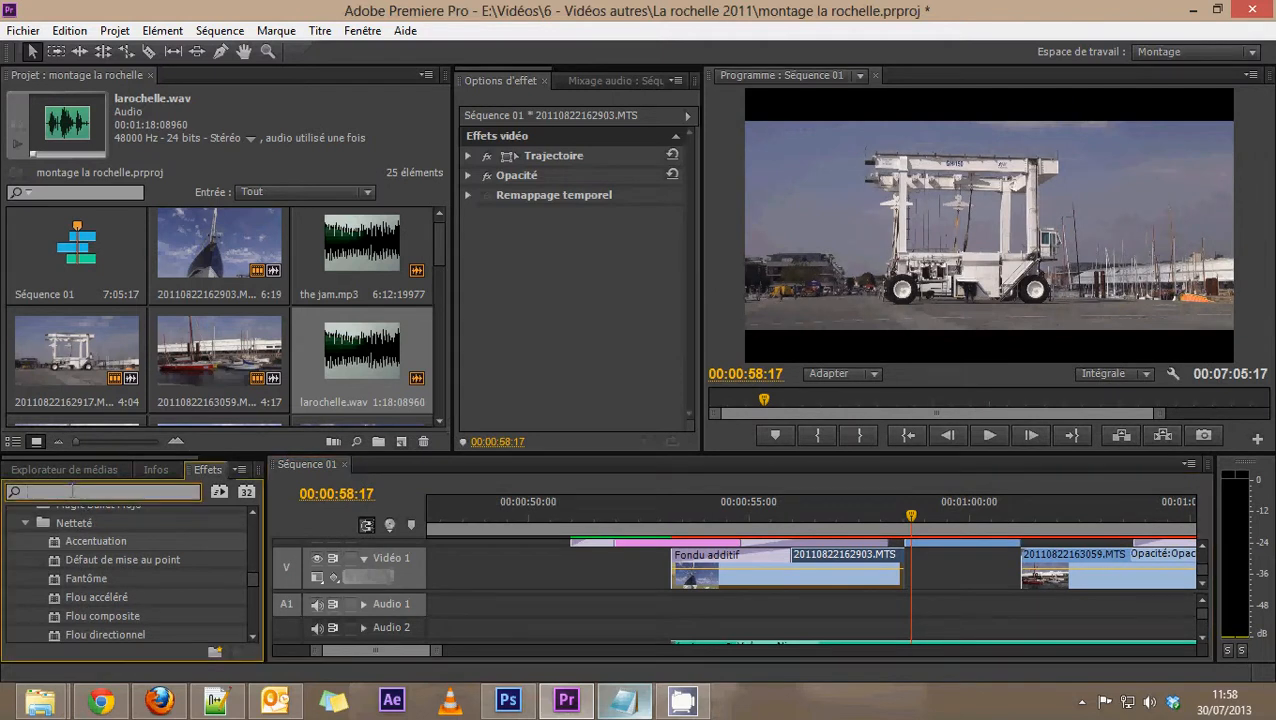
text(sta)
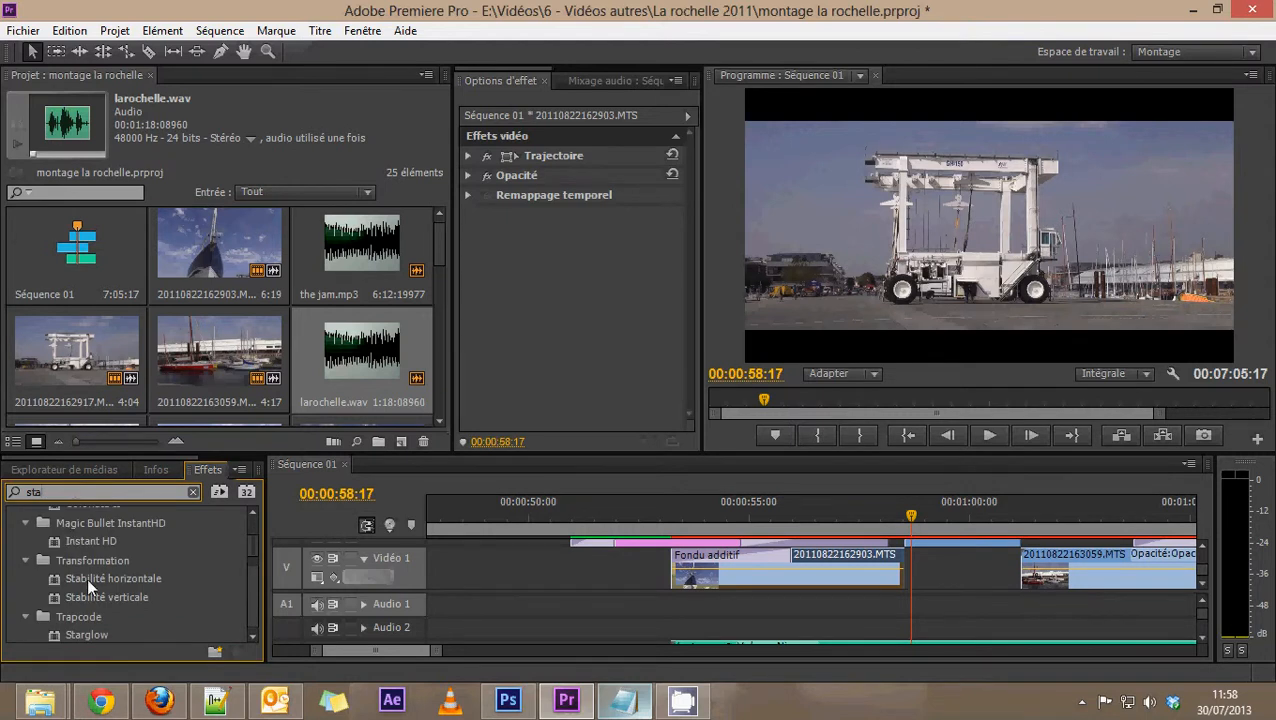
scroll(106, 587, up, 6)
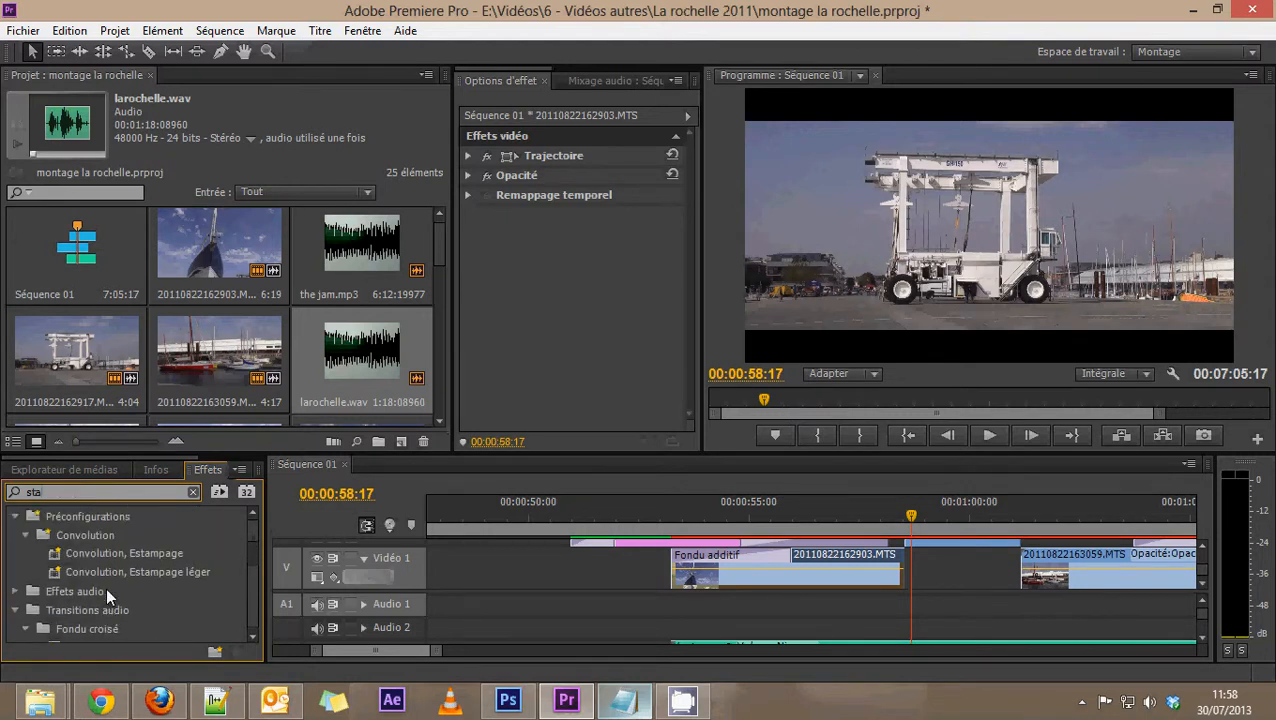
scroll(106, 587, down, 5)
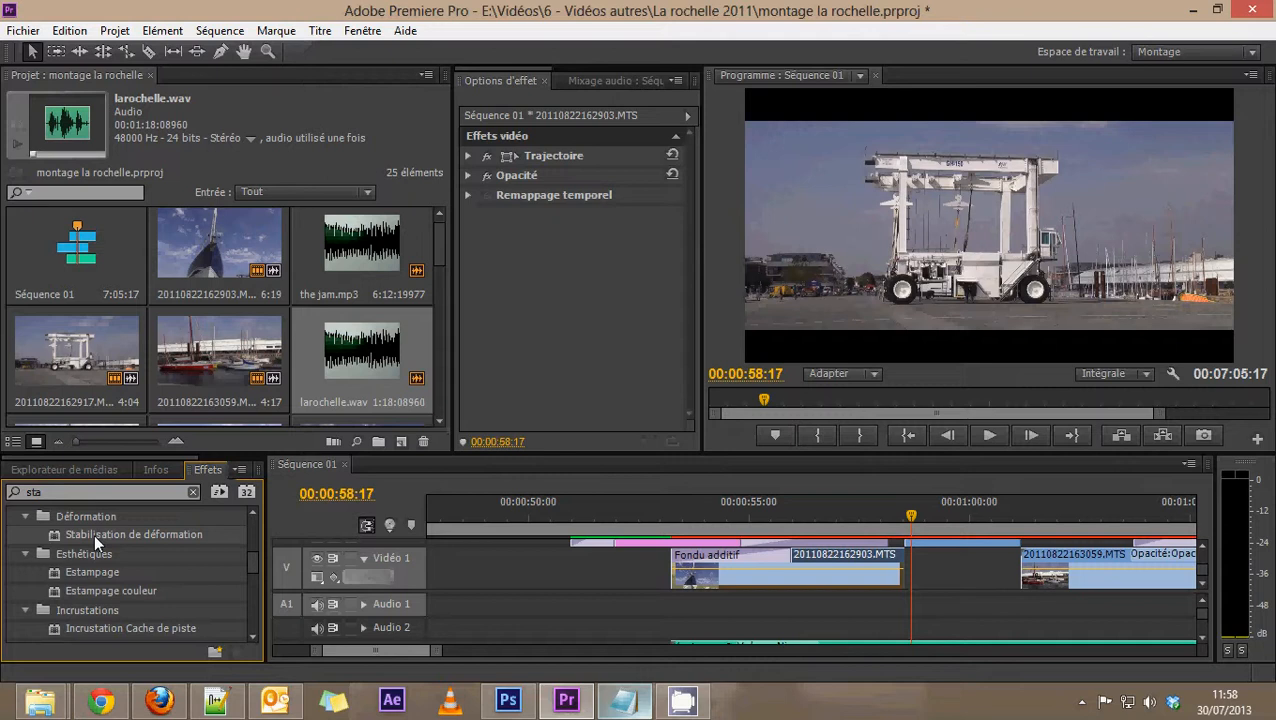
drag(94, 533, 952, 545)
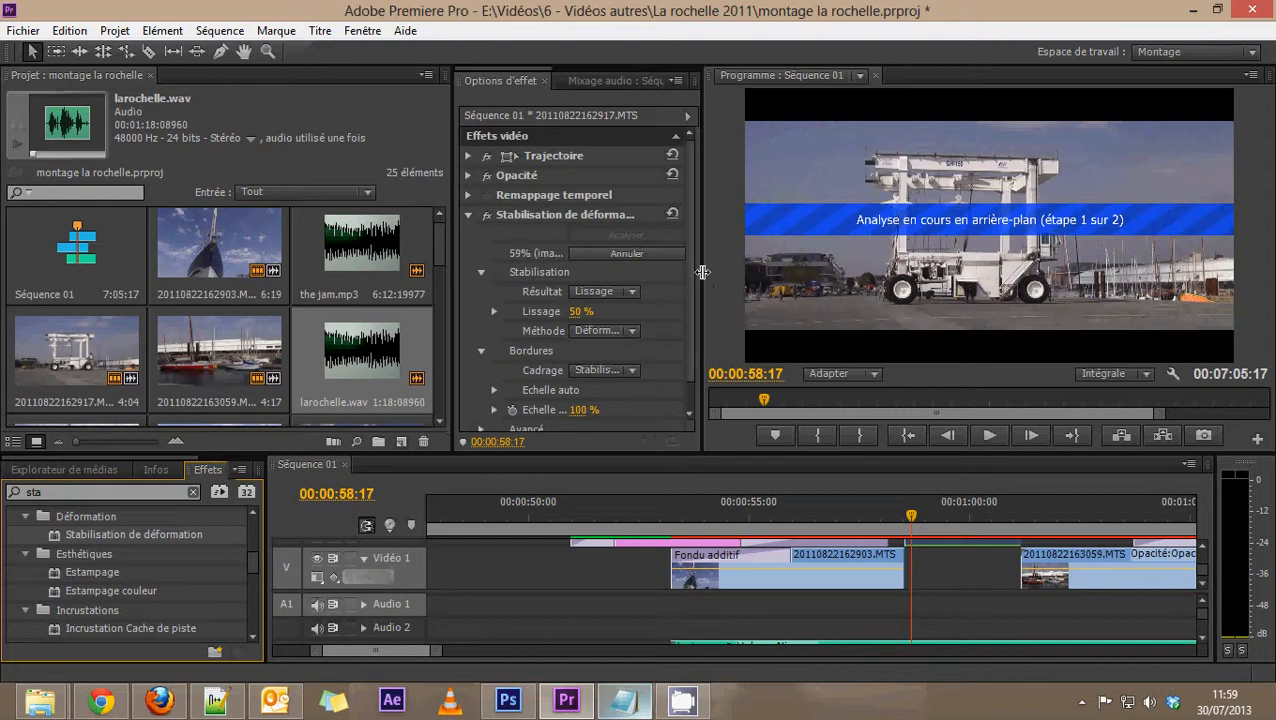
Step: Widen the effect options, review the available Méthode choices and play the stabilised clip from its start
drag(701, 271, 764, 276)
click(650, 331)
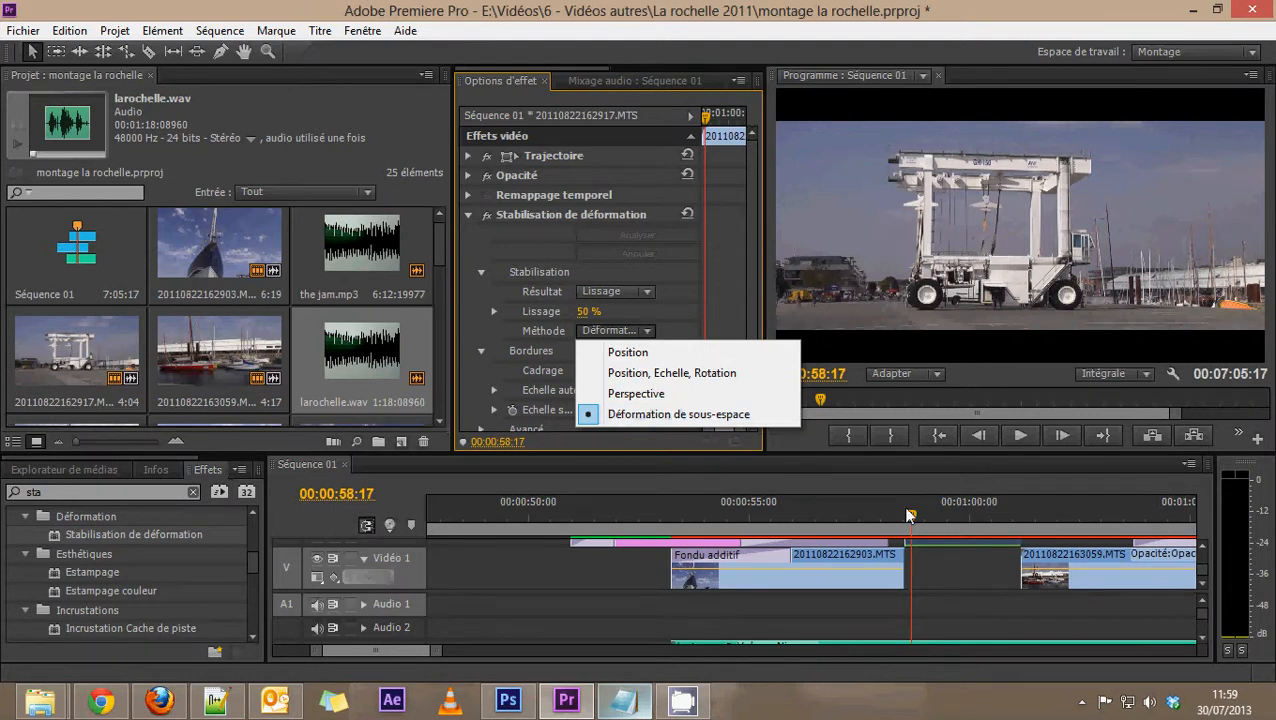
drag(911, 513, 907, 513)
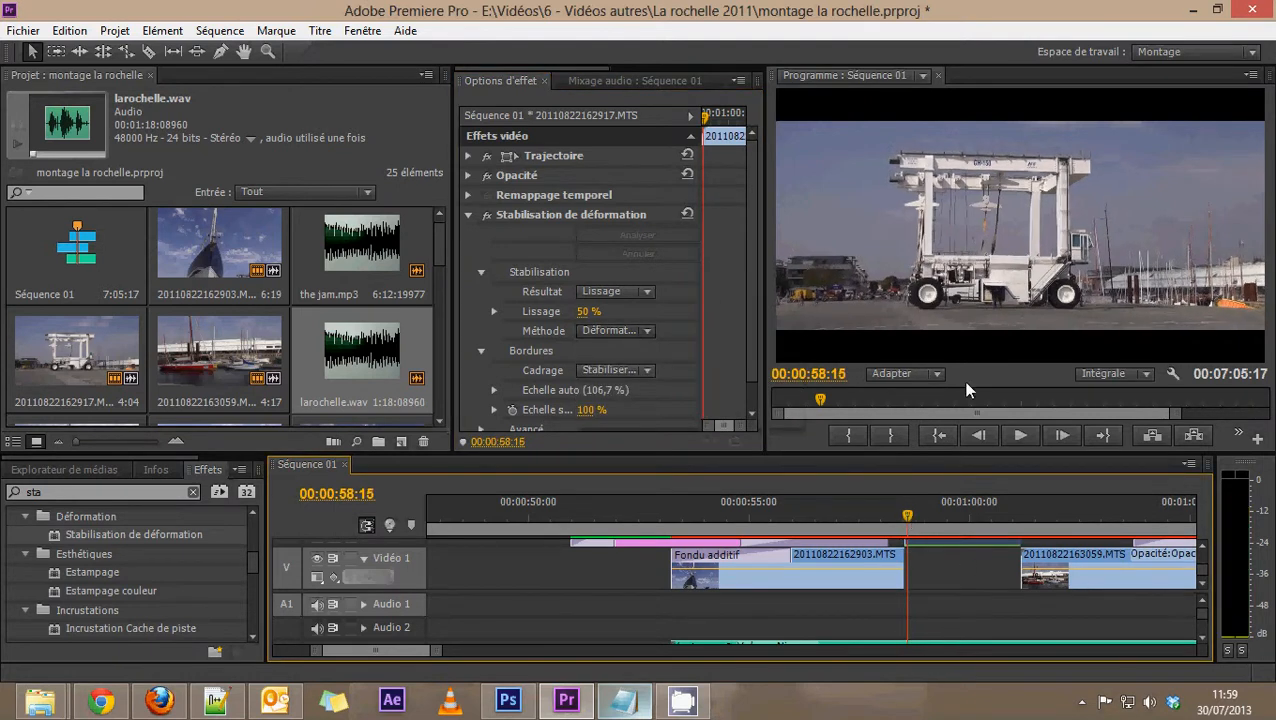
key(space)
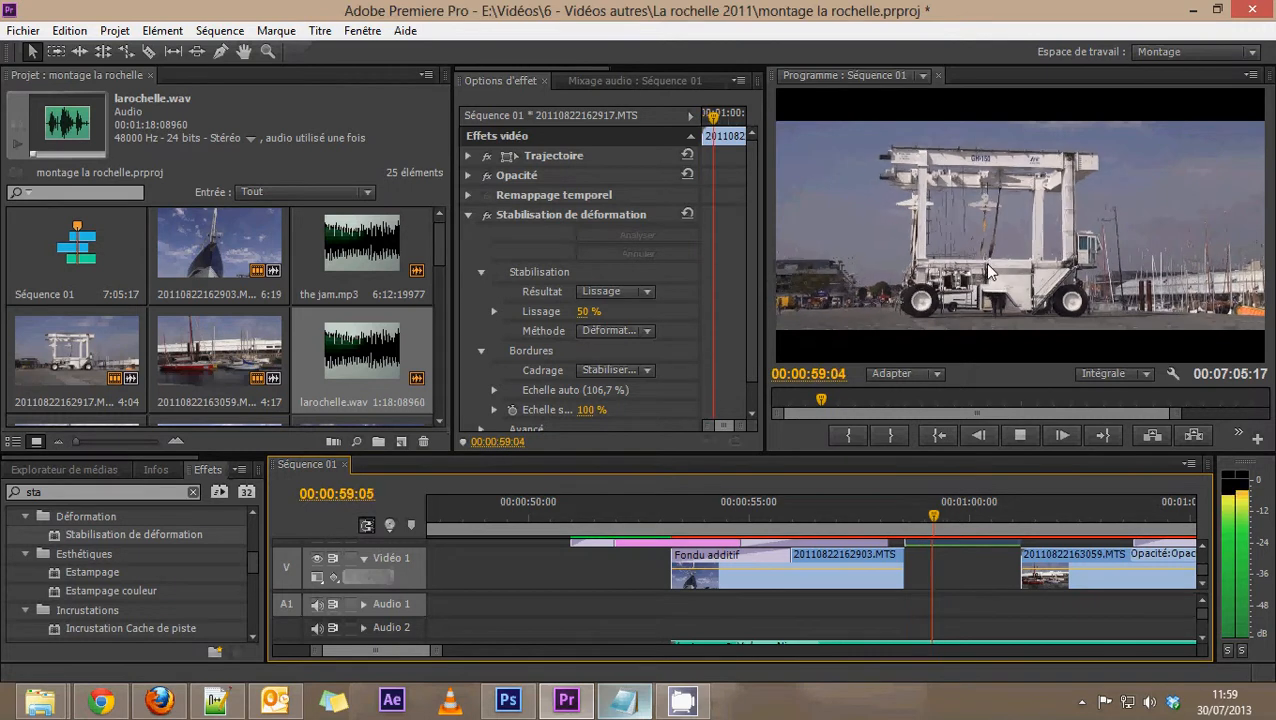
key(space)
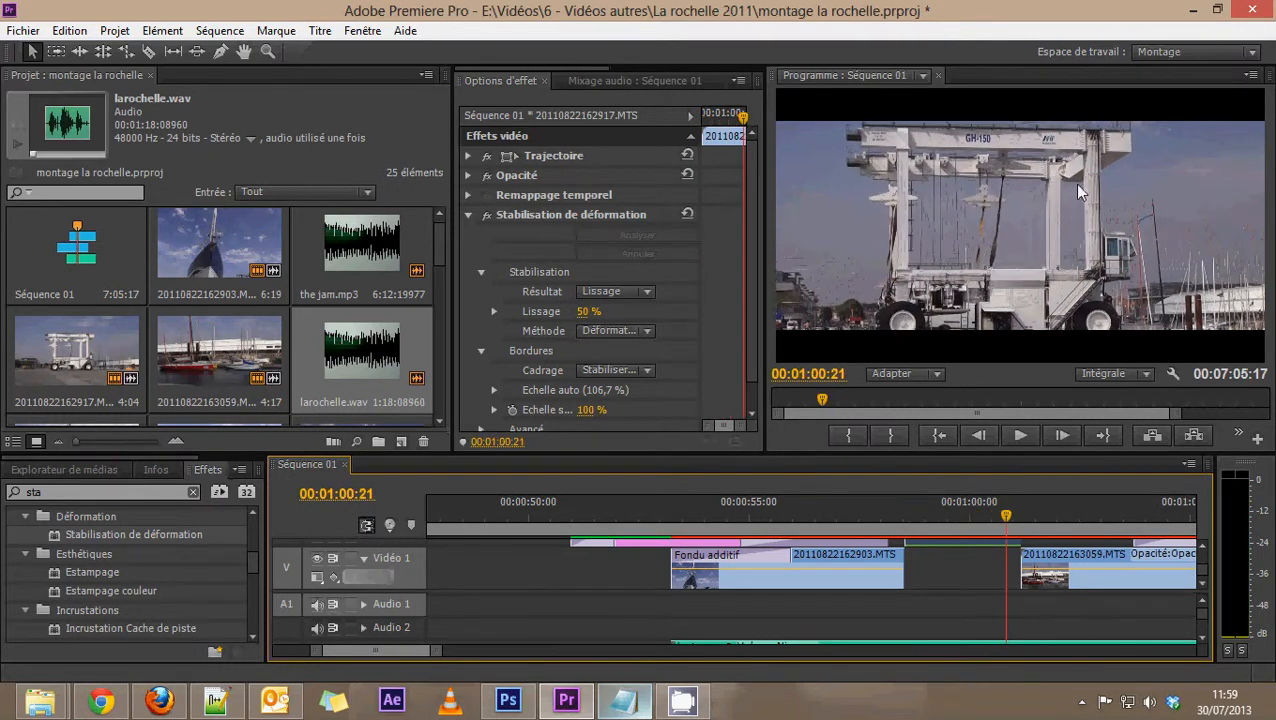
key(j)
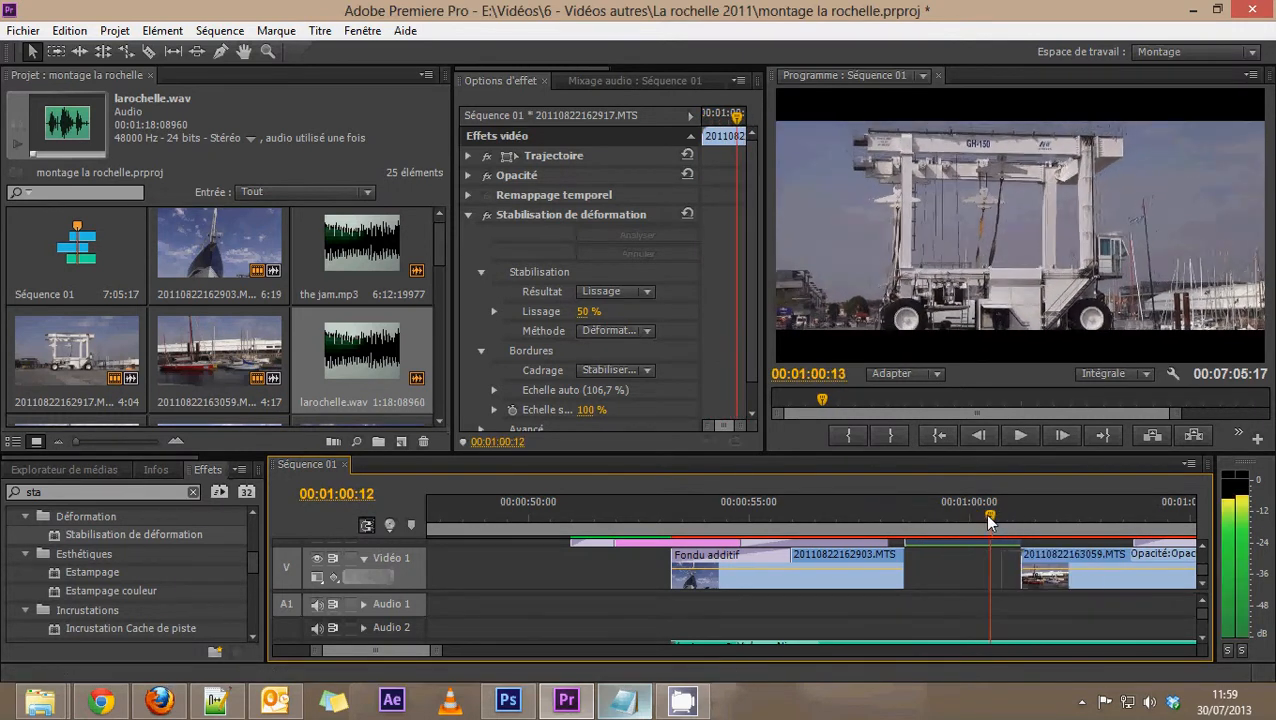
key(l)
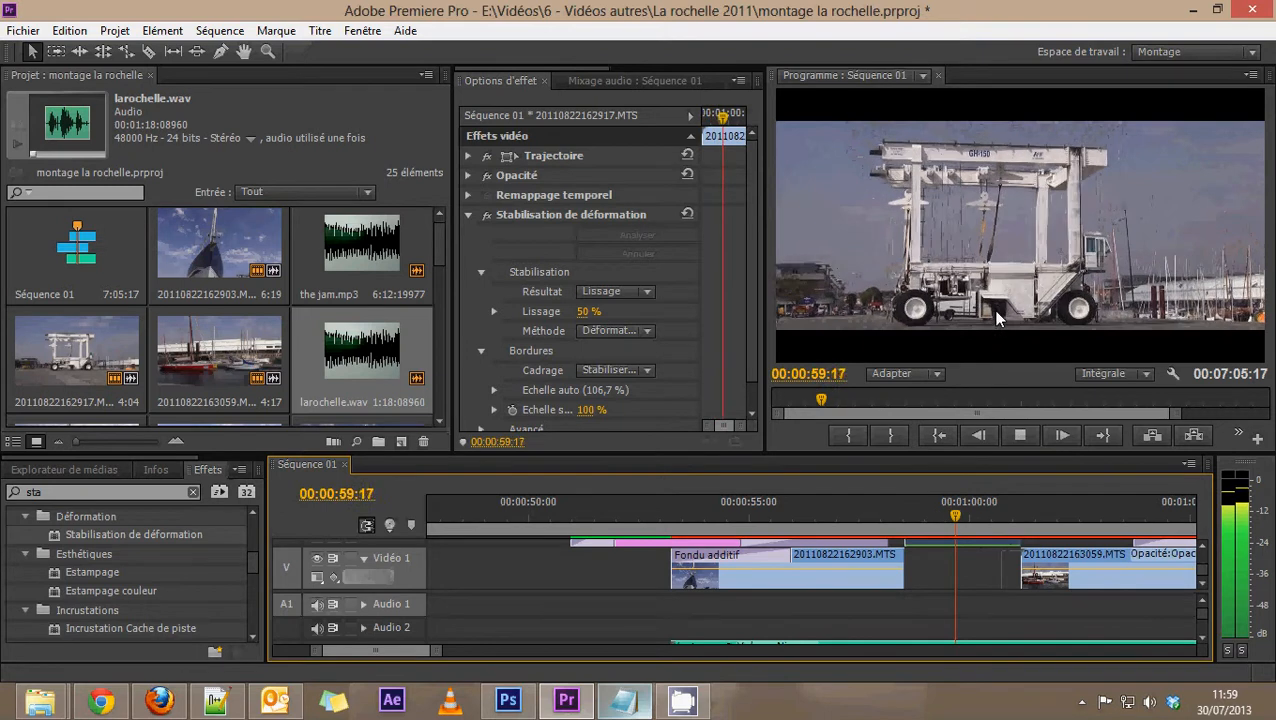
key(space)
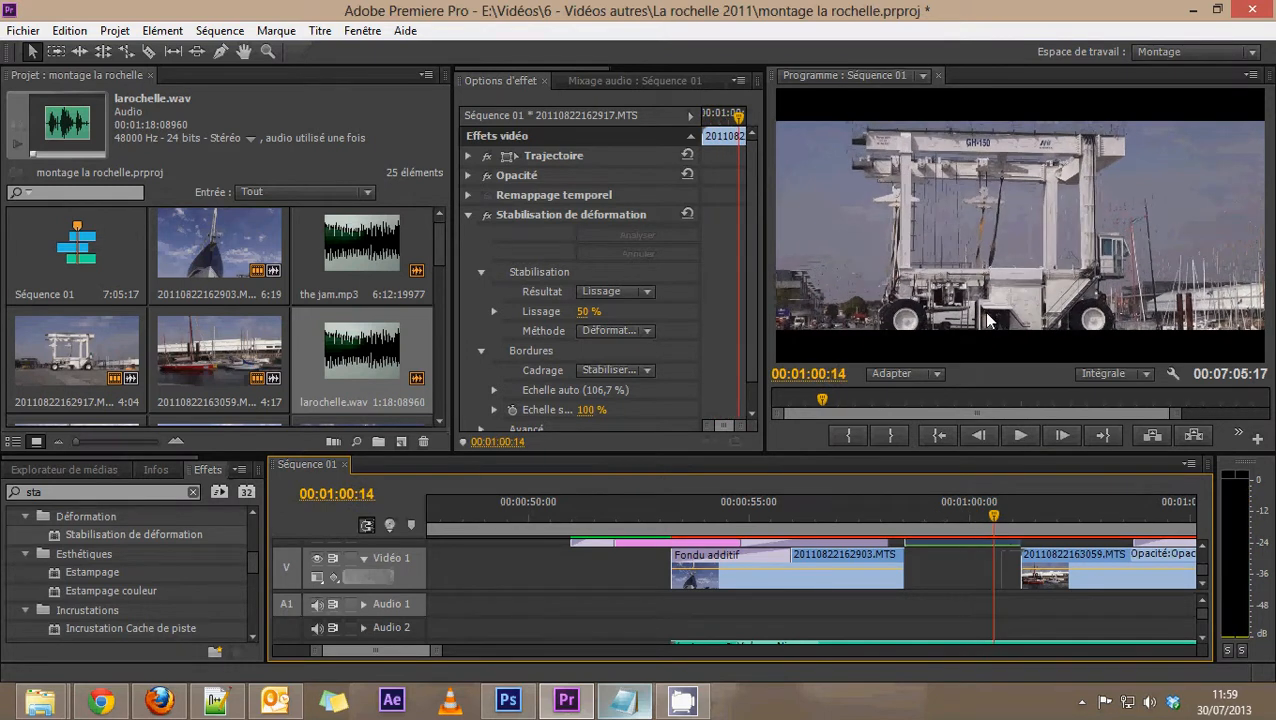
Step: Disable the Stabilisation de déformation effect and play the clip from its start for comparison
click(485, 216)
click(910, 515)
key(space)
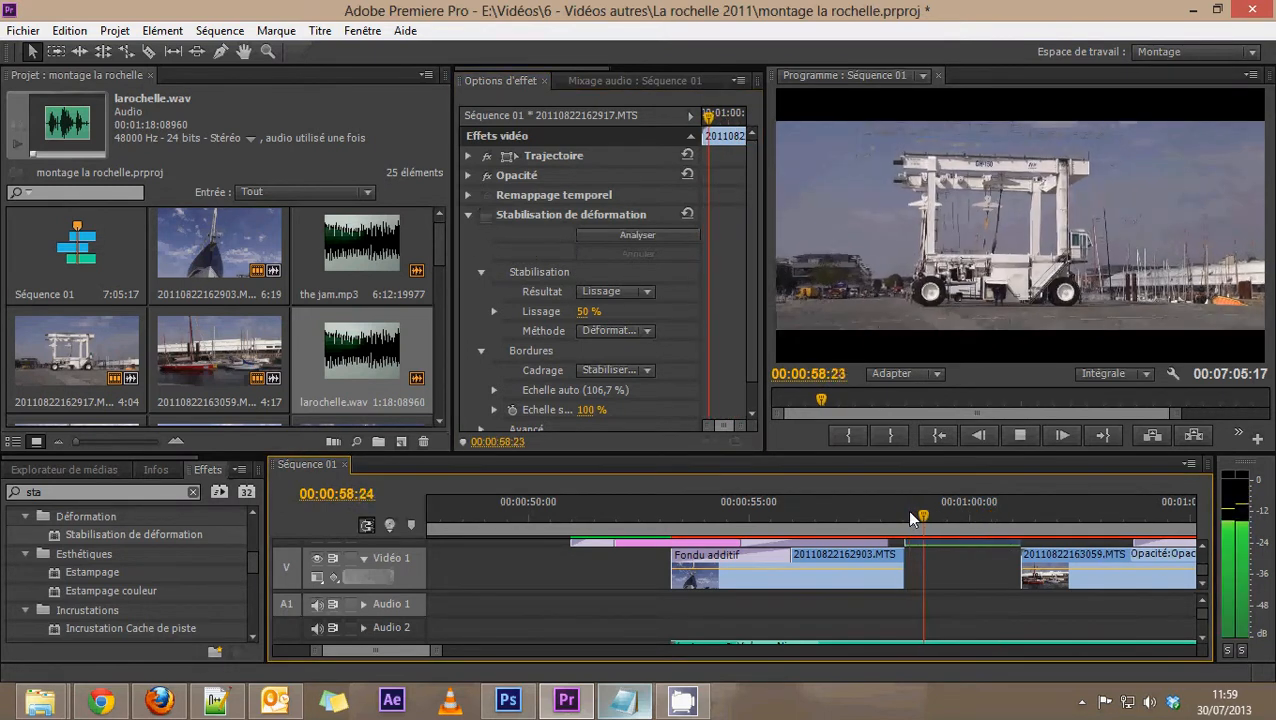
key(space)
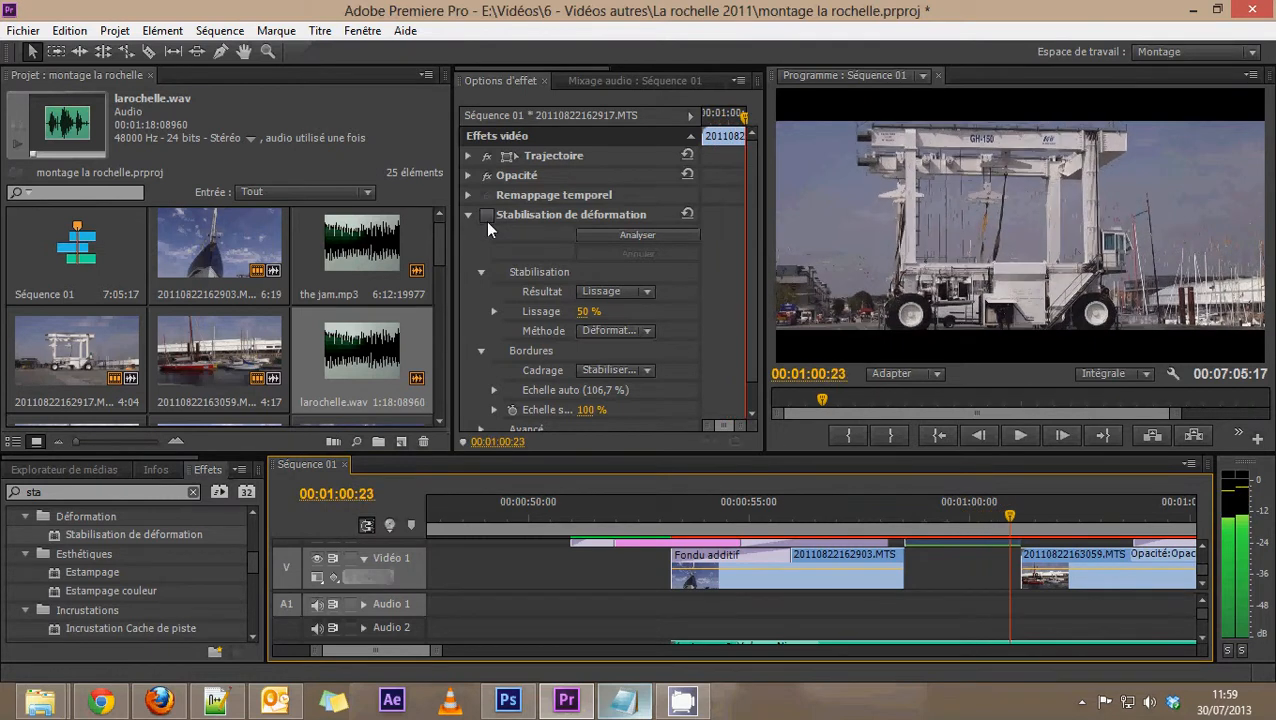
Step: Re-enable the Stabilisation de déformation effect and replay the clip from its start
click(486, 215)
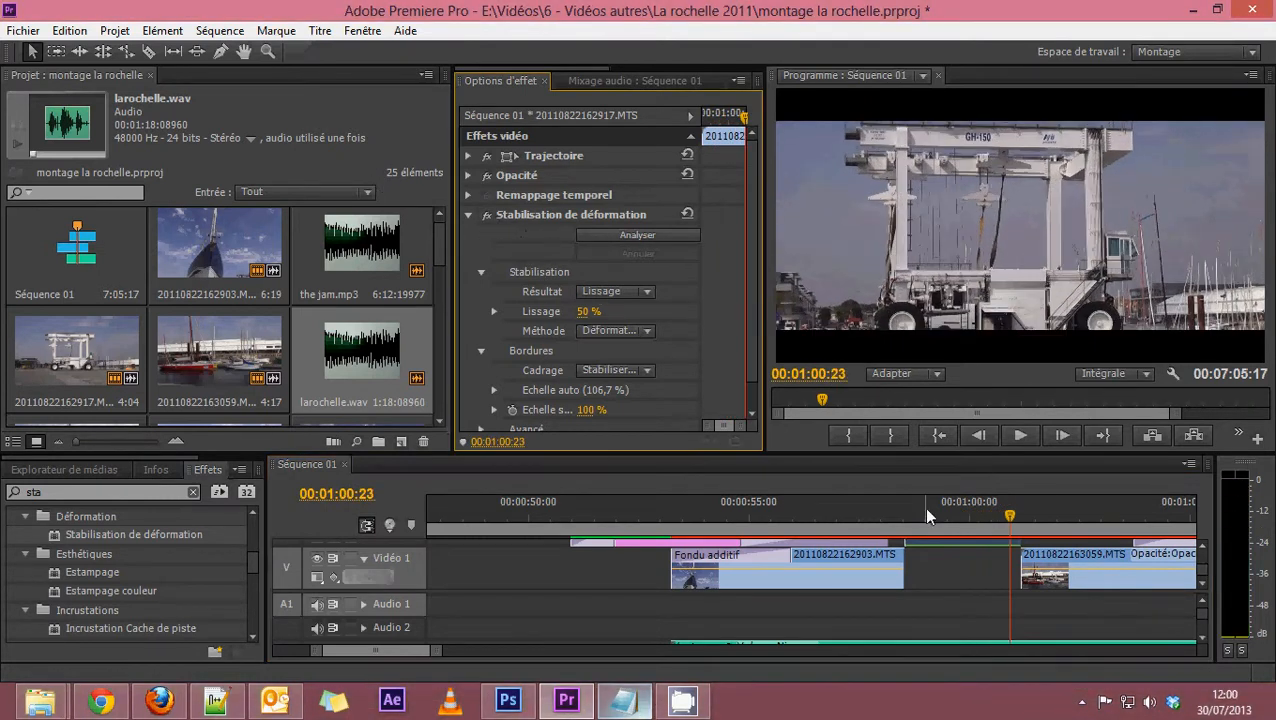
click(904, 519)
key(space)
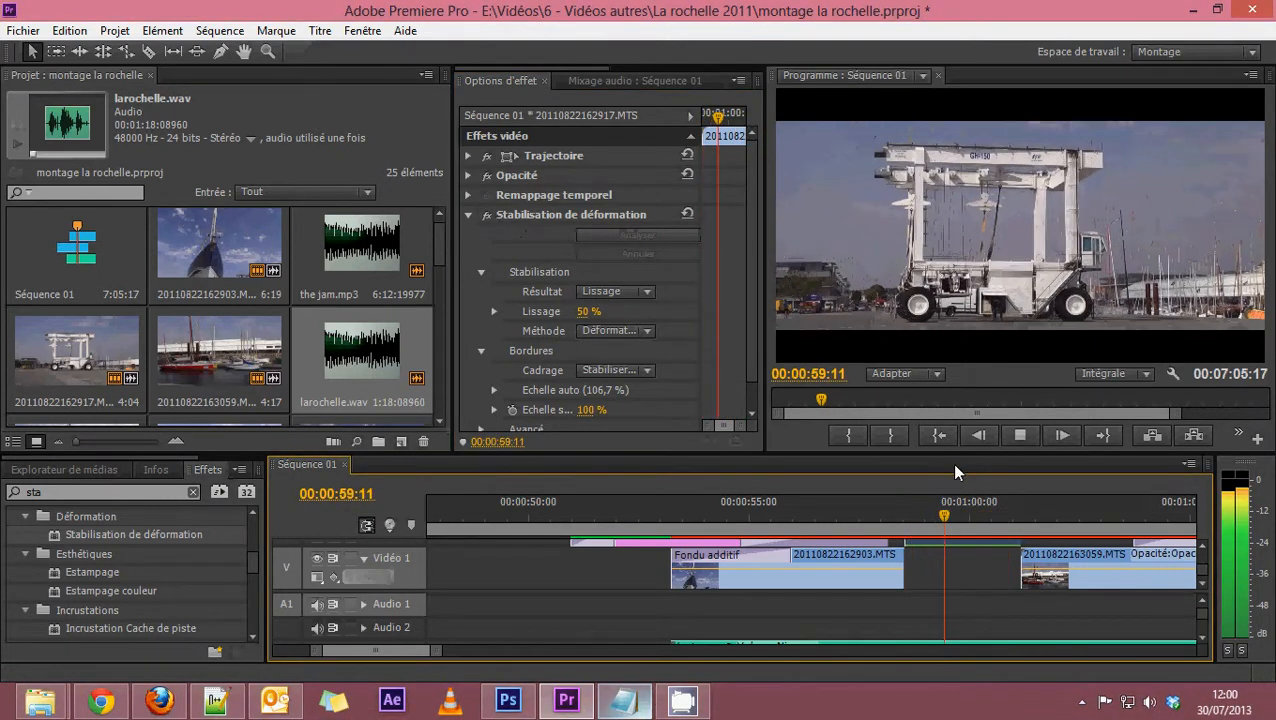
key(space)
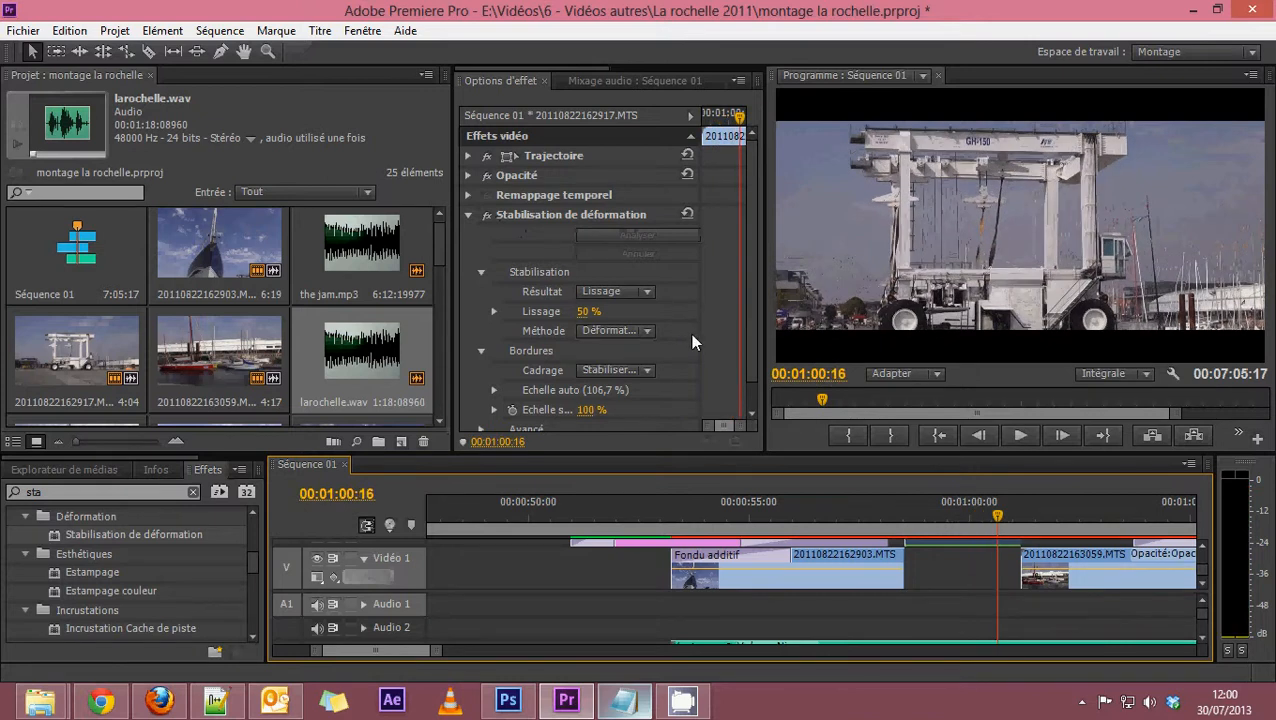
Step: Set the stabilisation's Cadrage to Stabiliser uniquement and play the clip to examine its moving edges
click(646, 370)
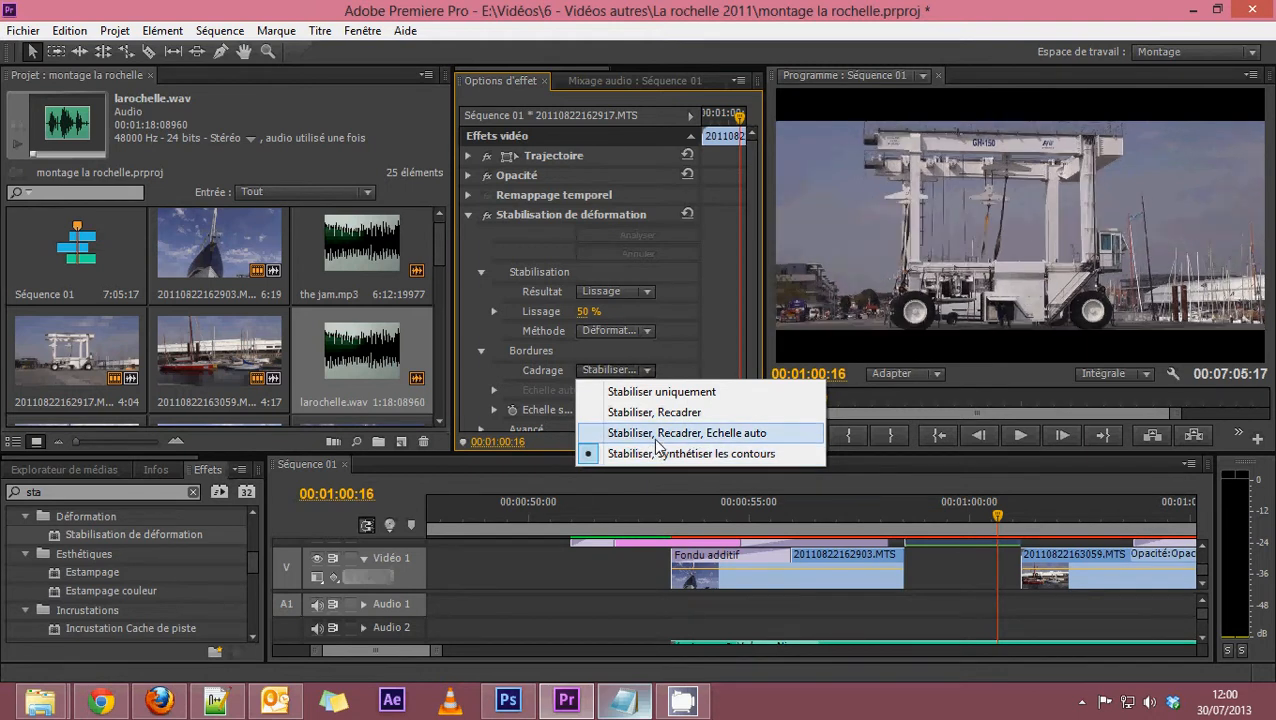
click(656, 393)
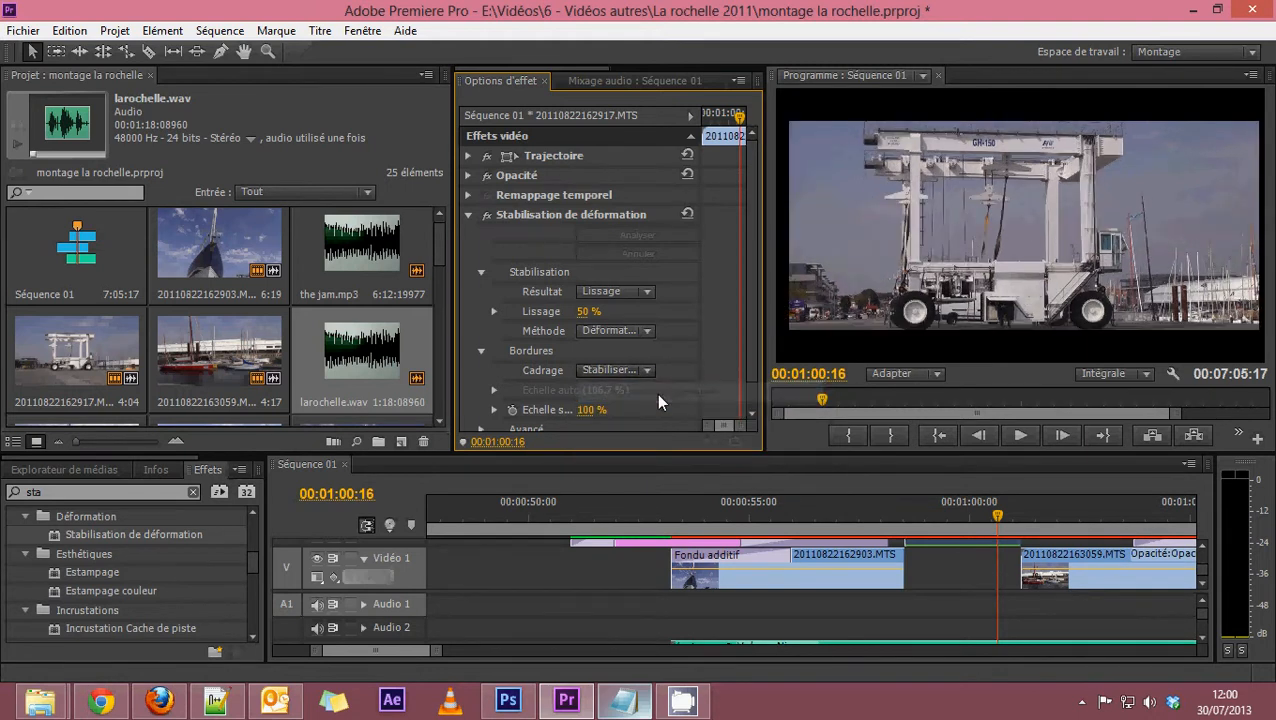
click(645, 371)
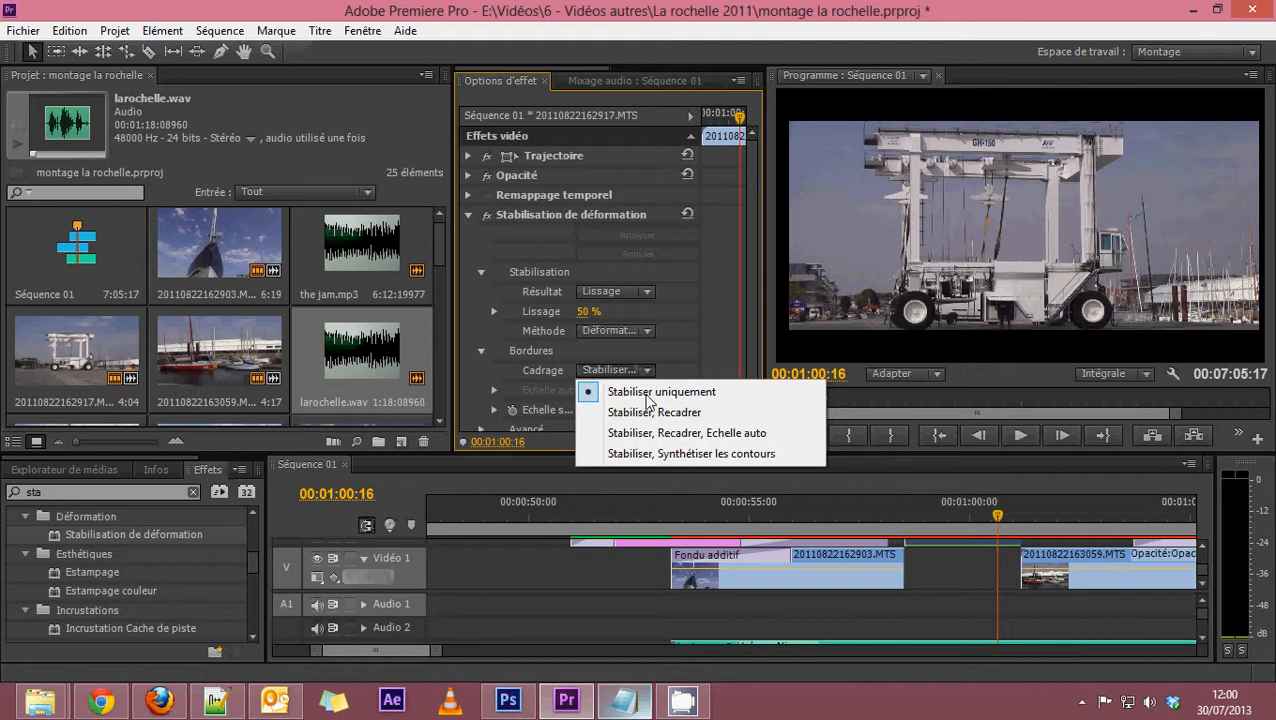
click(645, 392)
key(space)
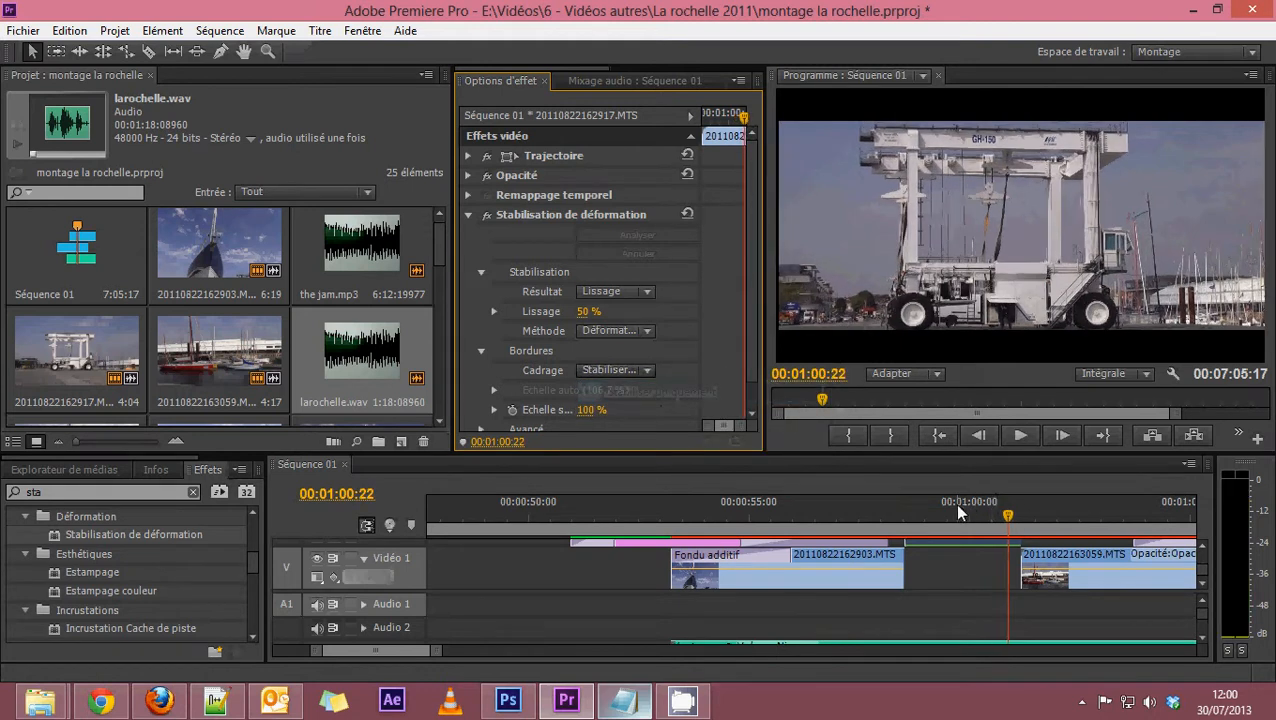
click(908, 506)
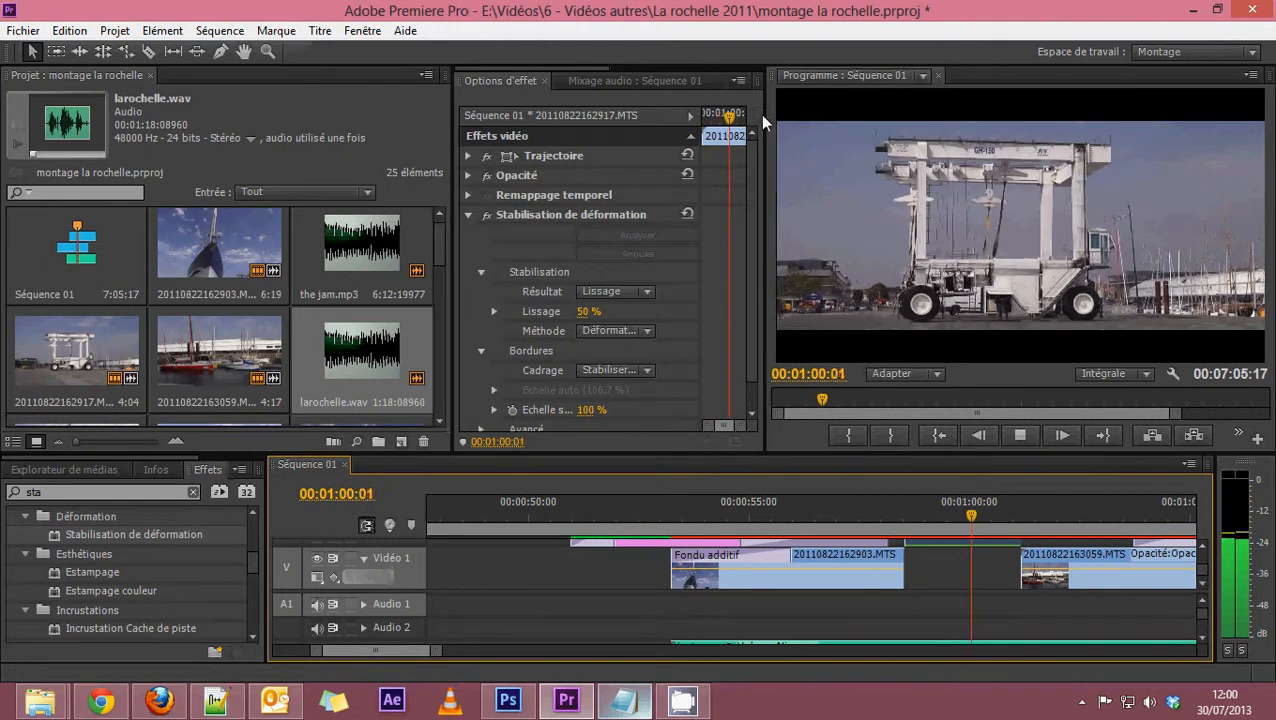
key(space)
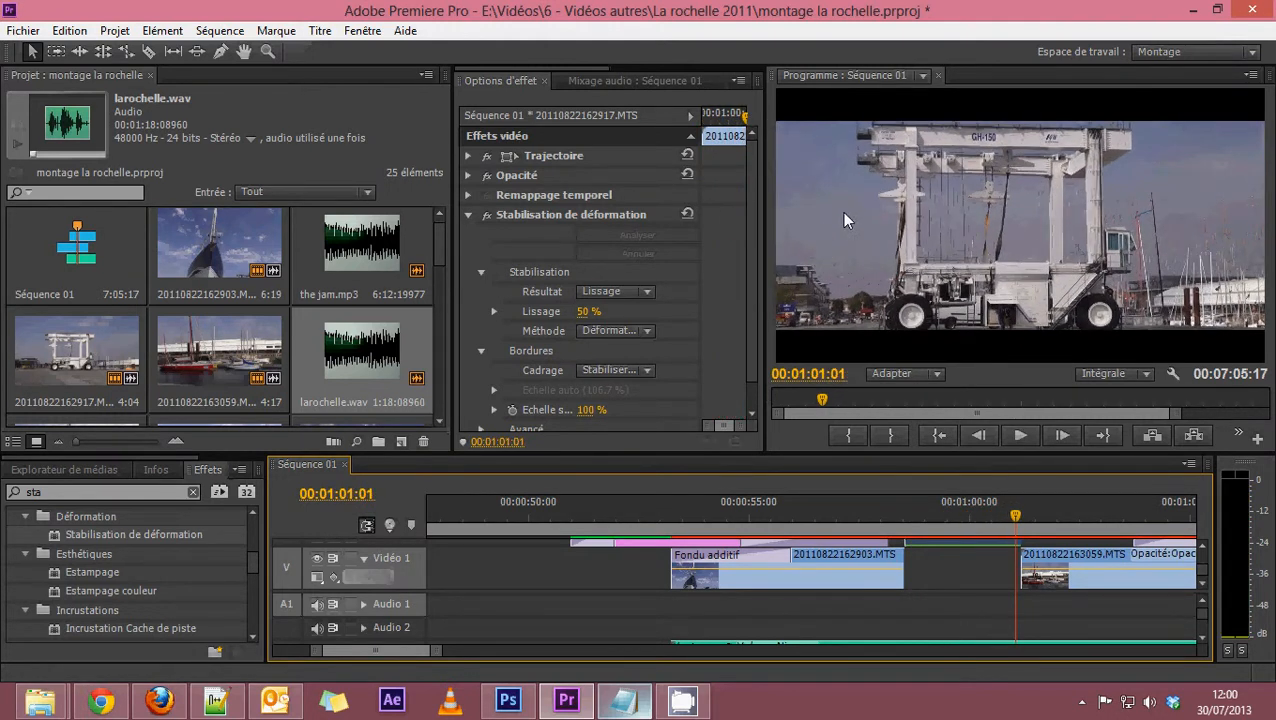
Step: Set the stabilisation's Cadrage to Stabiliser, Recadrer and play the clip from its start to check the crop
click(640, 372)
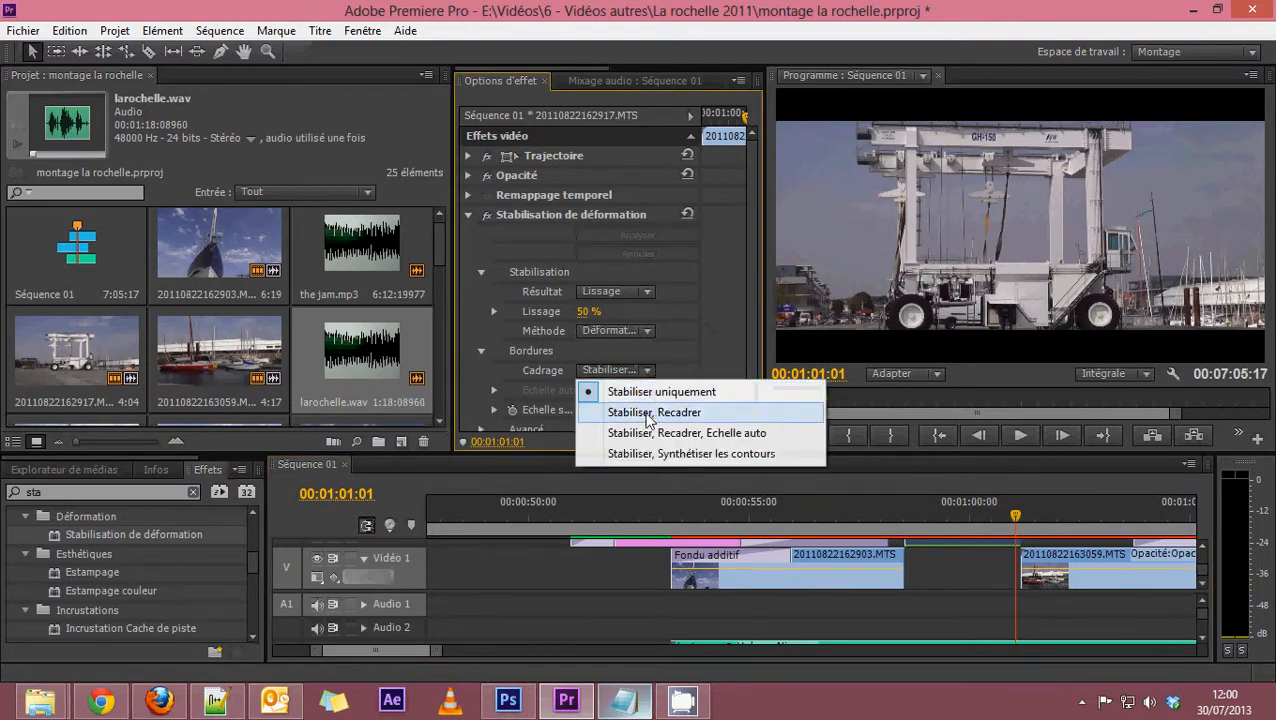
click(648, 413)
click(898, 515)
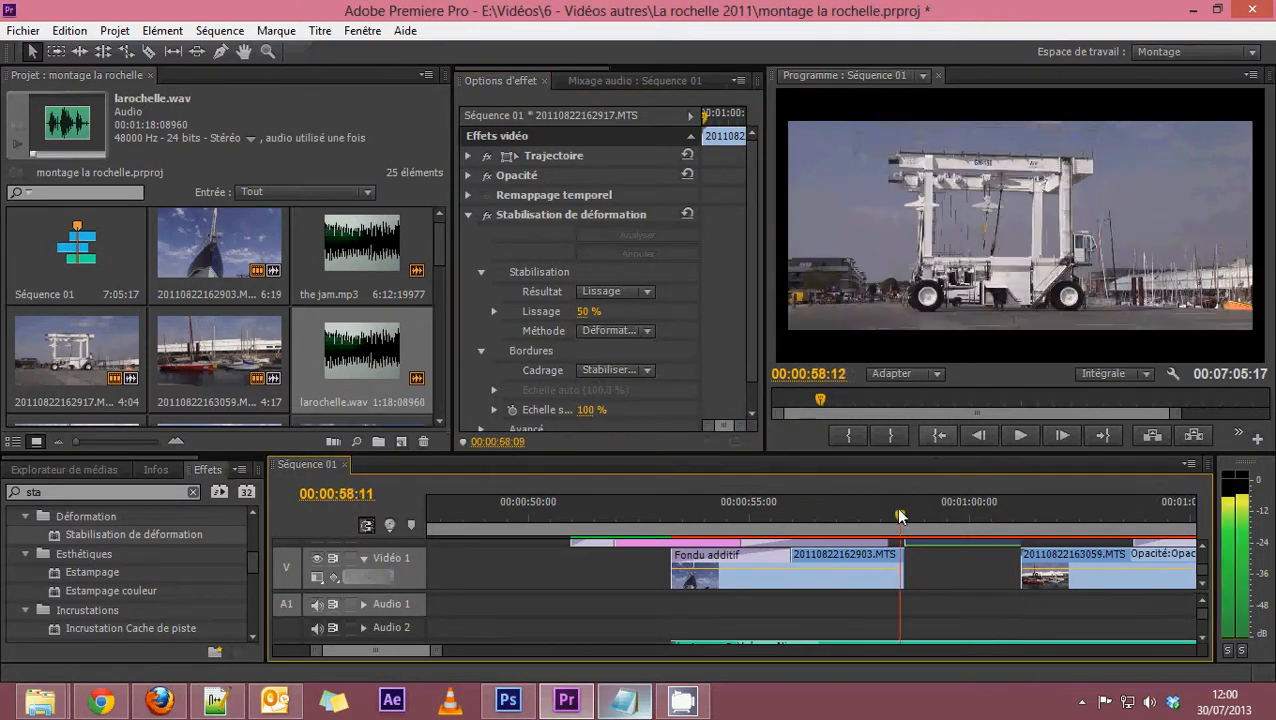
drag(899, 511, 909, 512)
key(space)
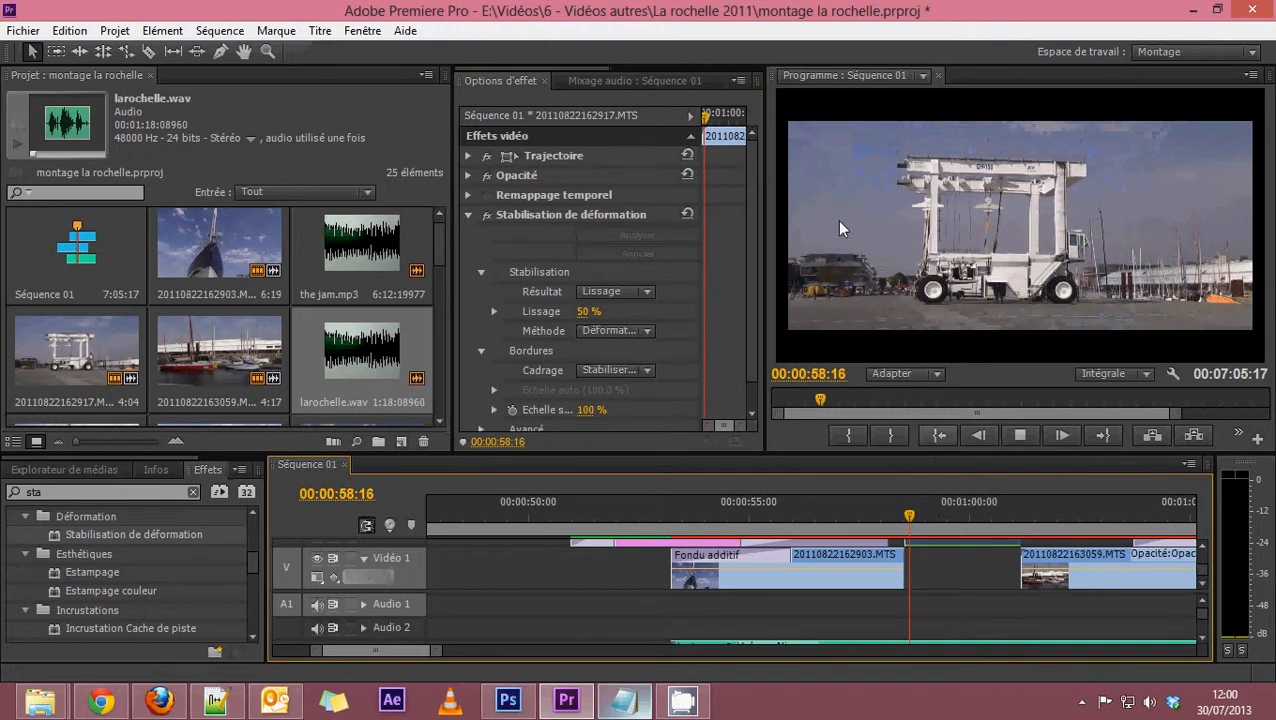
key(space)
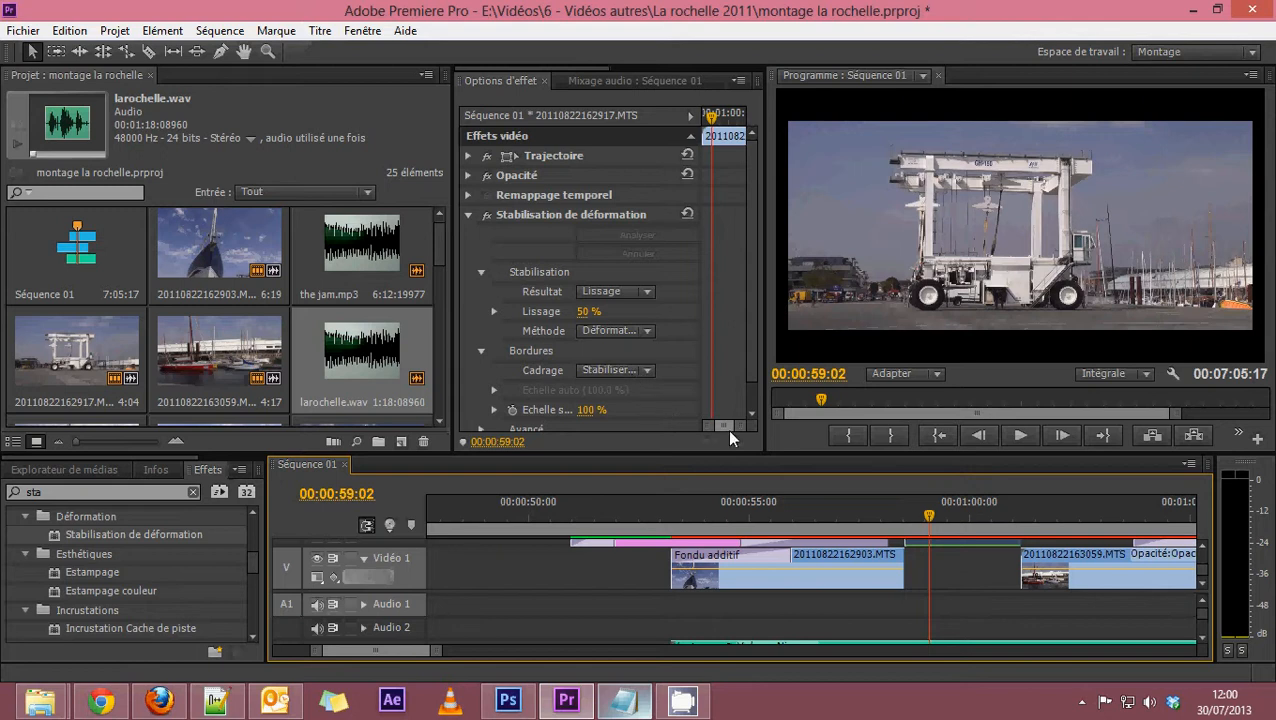
Step: Set the stabilisation's Cadrage to Stabiliser, Recadrer, Echelle auto and play the clip from its start
click(649, 376)
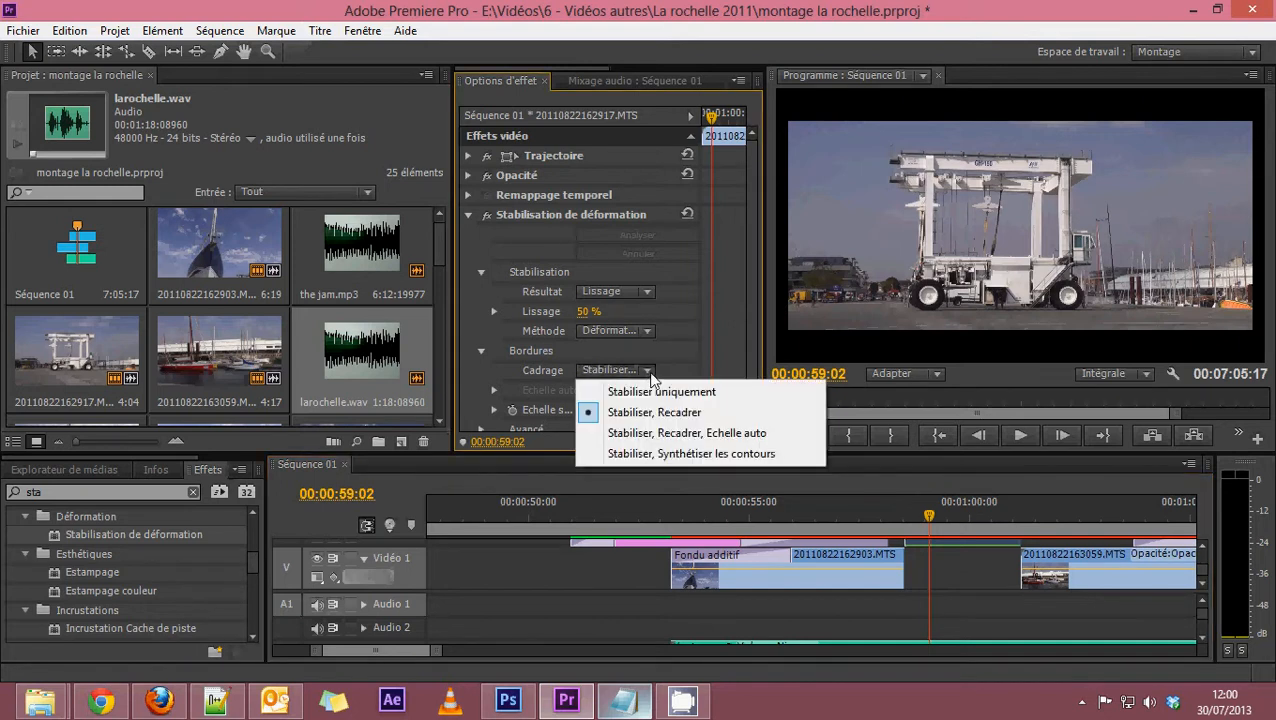
click(644, 433)
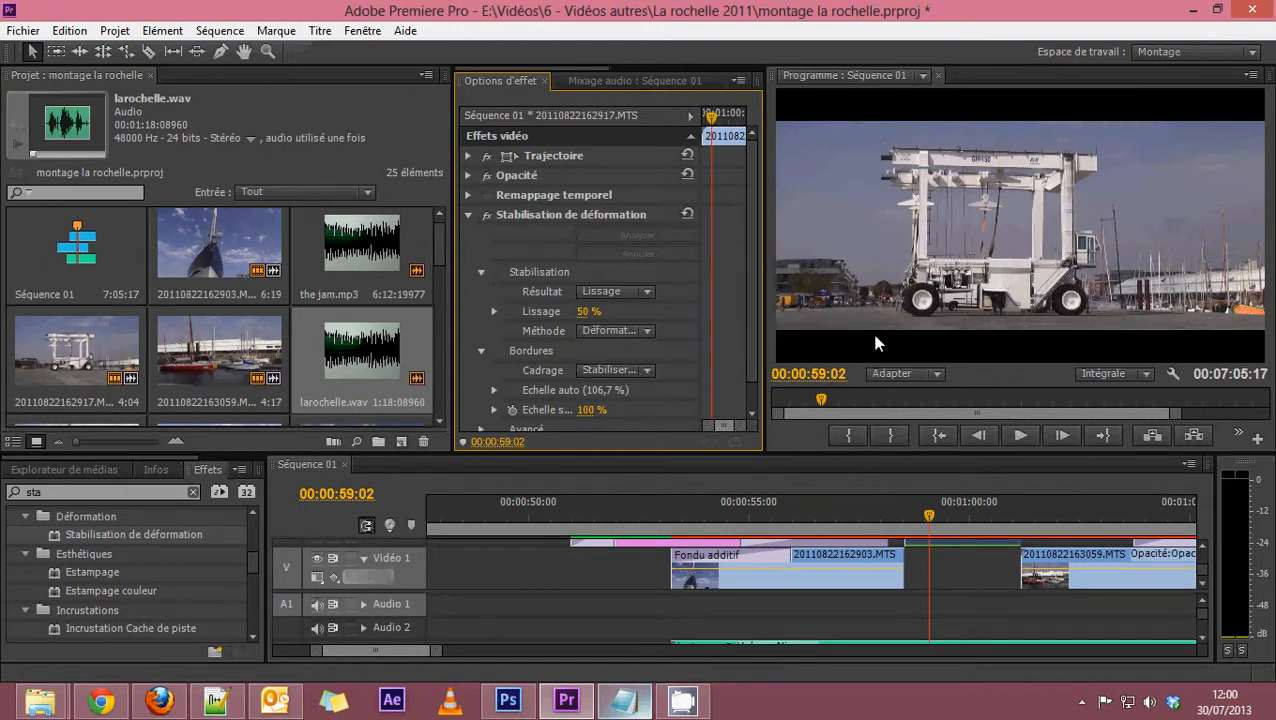
click(925, 516)
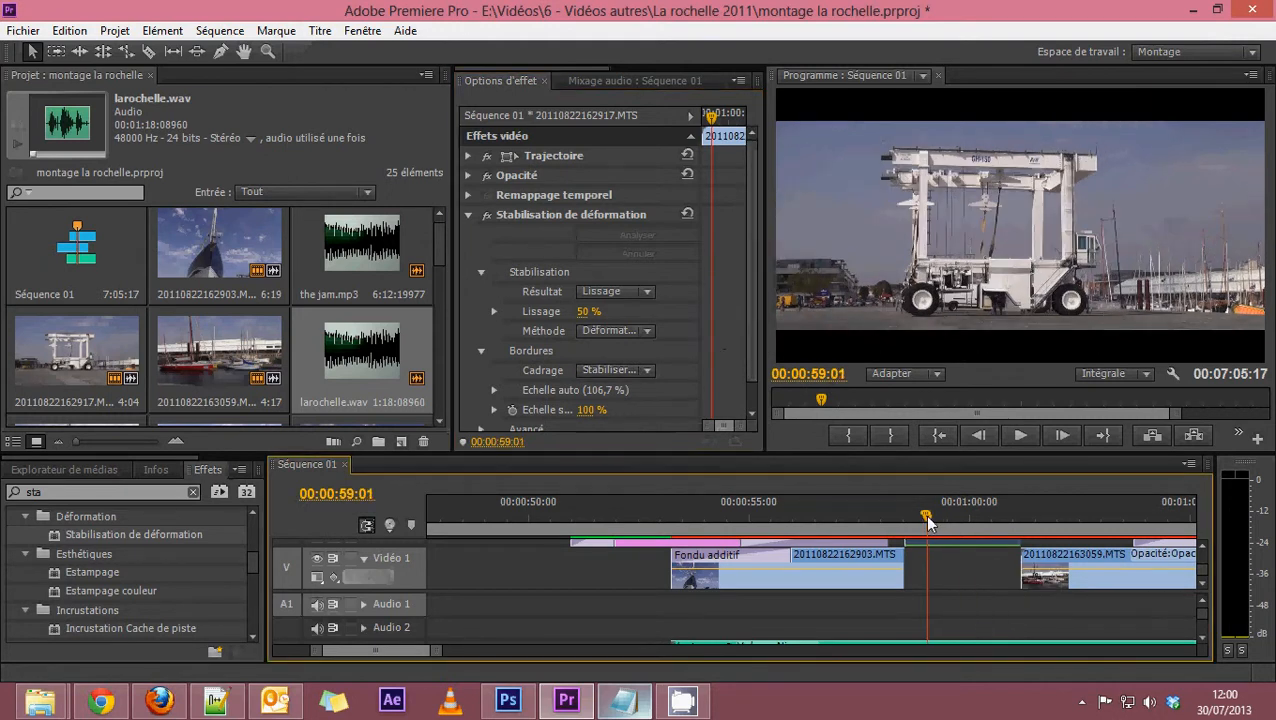
drag(924, 514, 906, 510)
key(space)
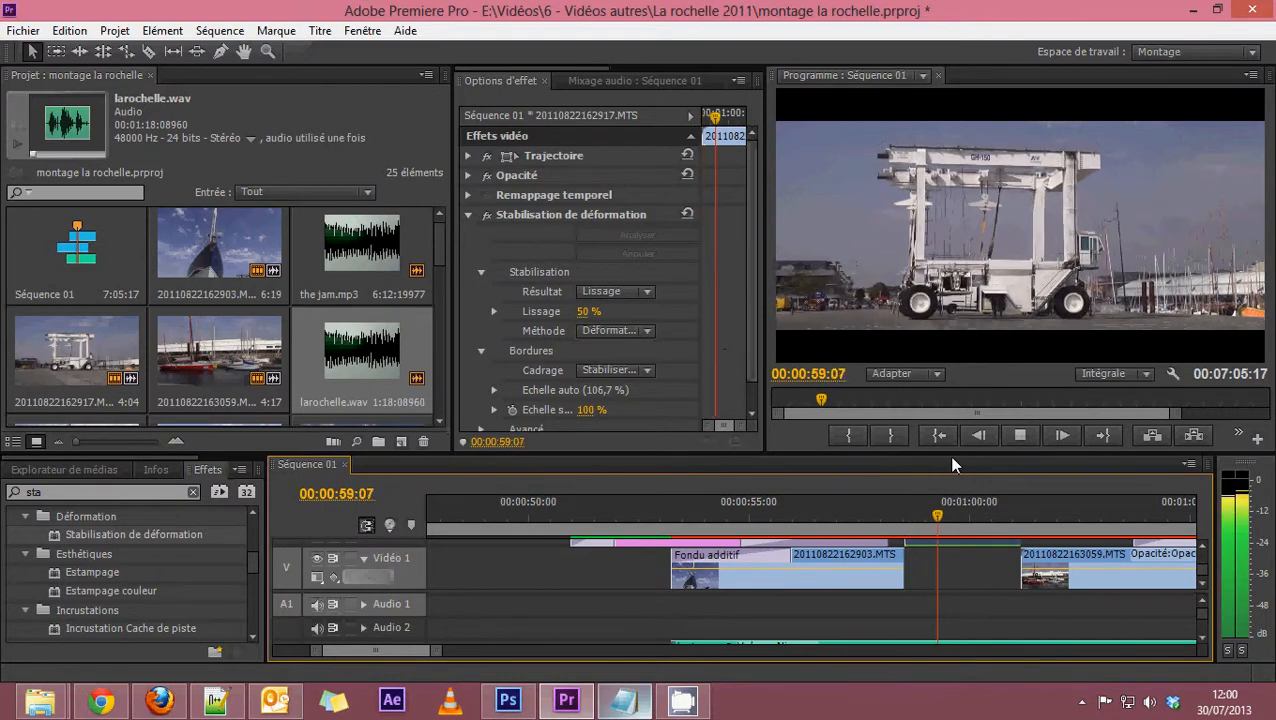
Step: Set the stabilisation's Cadrage to Stabiliser, Synthétiser les contours and play the clip from near its start to examine the edges
key(space)
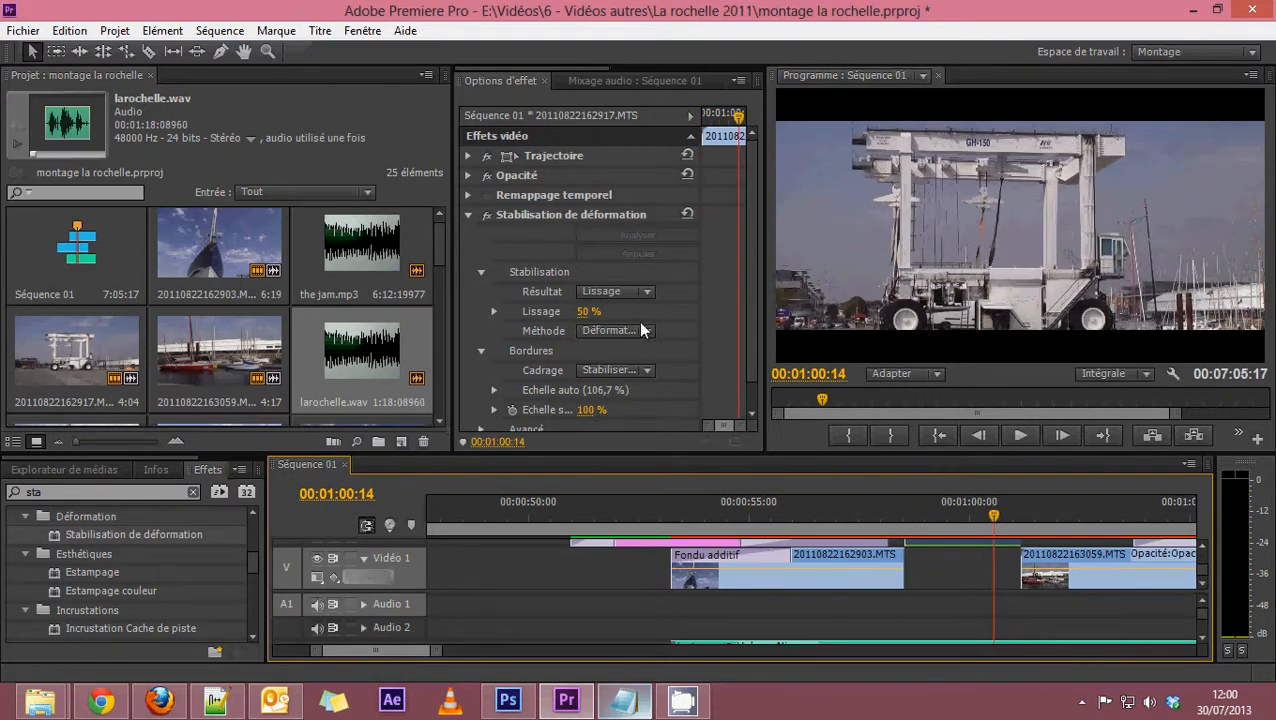
click(637, 370)
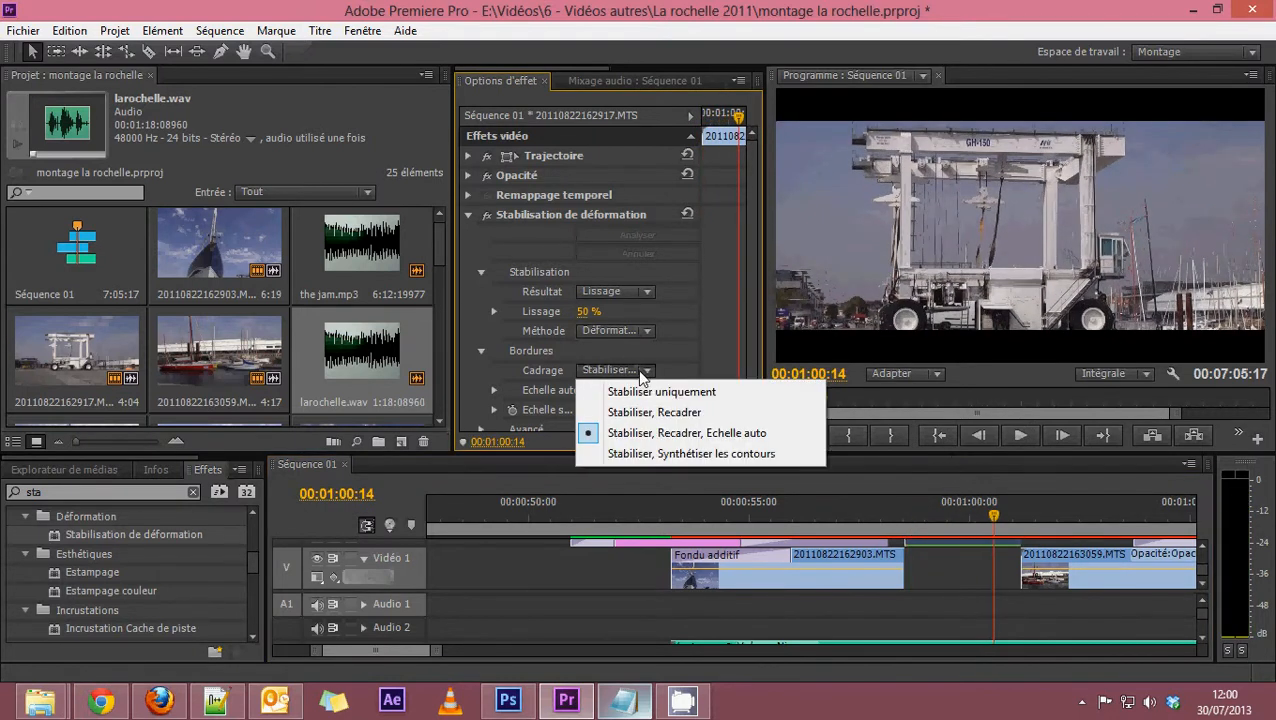
click(656, 456)
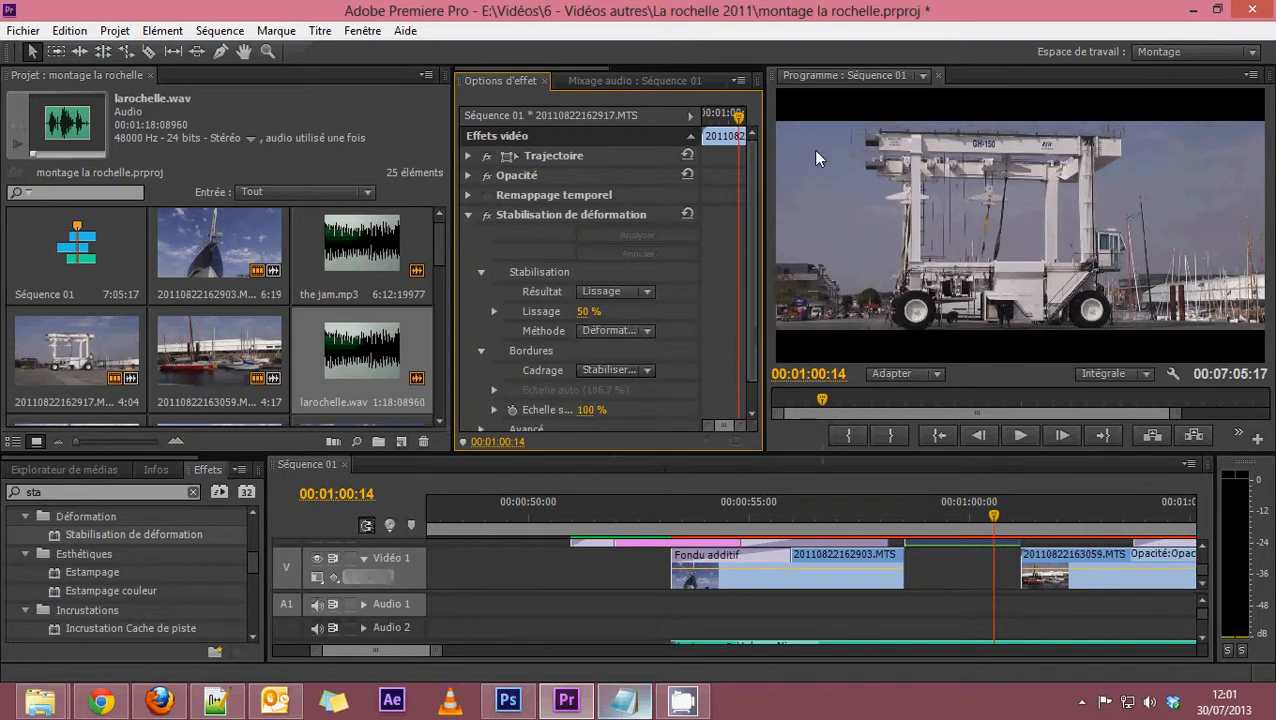
click(916, 515)
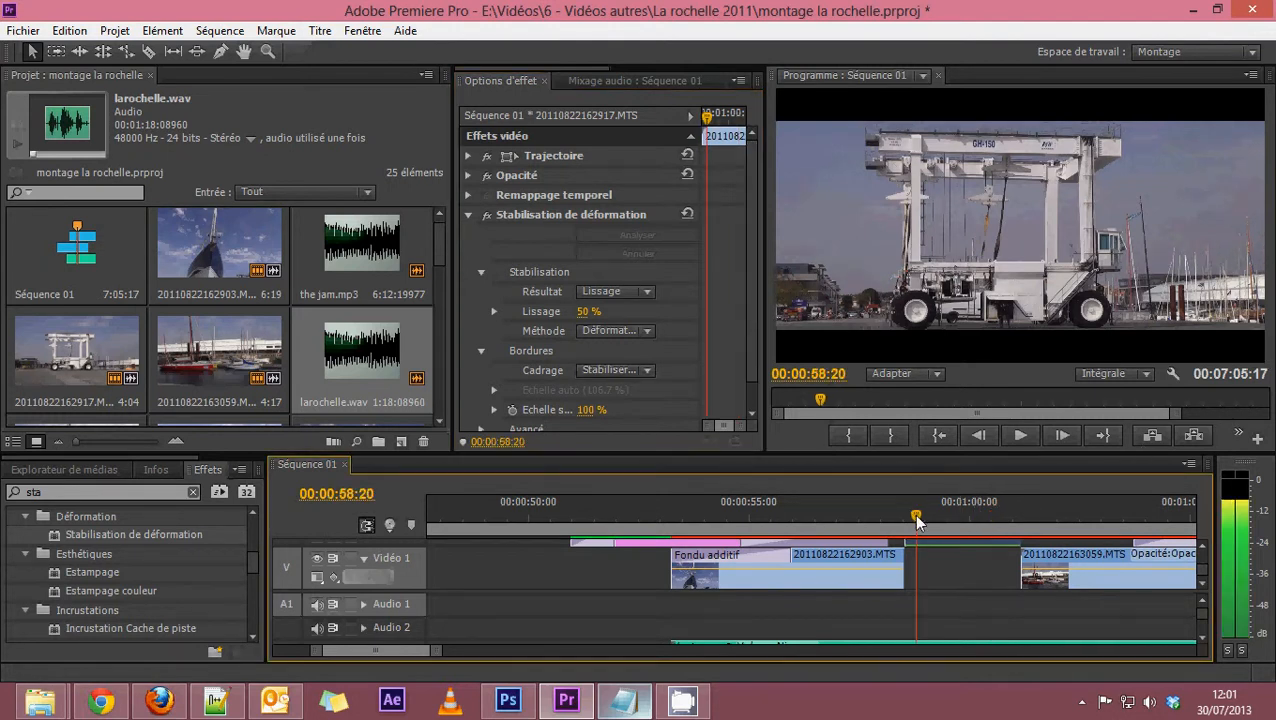
key(space)
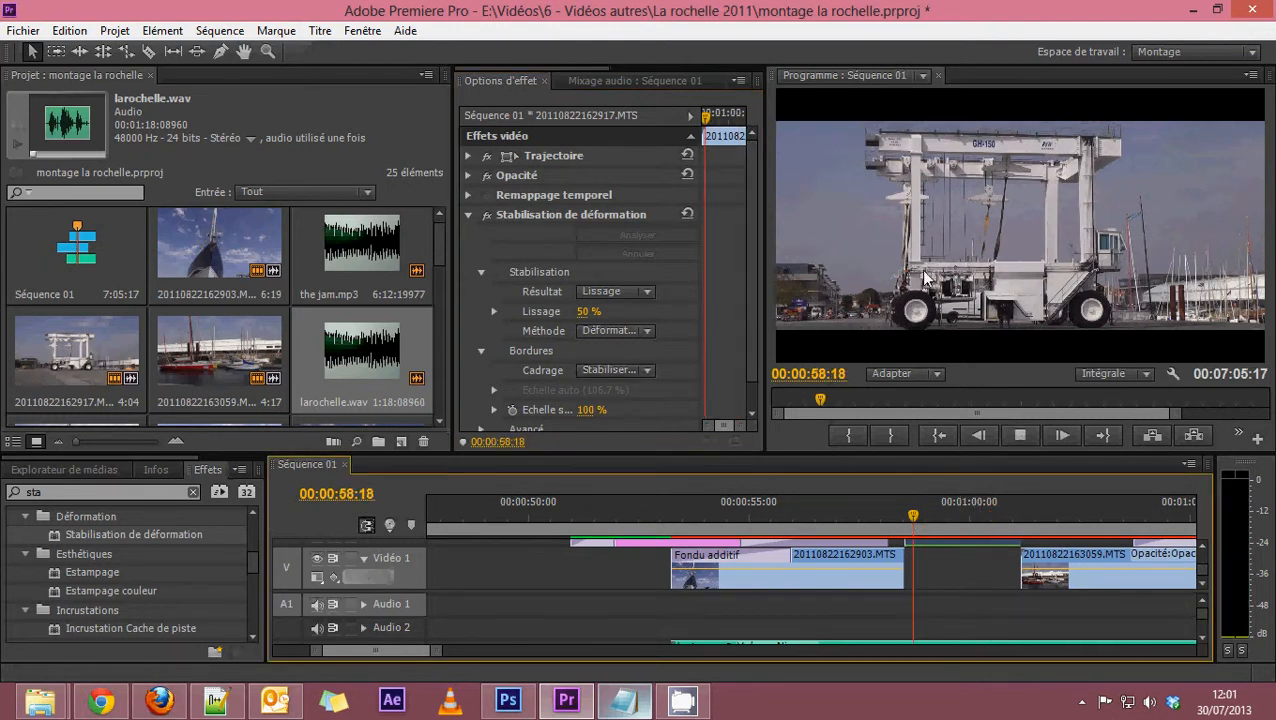
key(space)
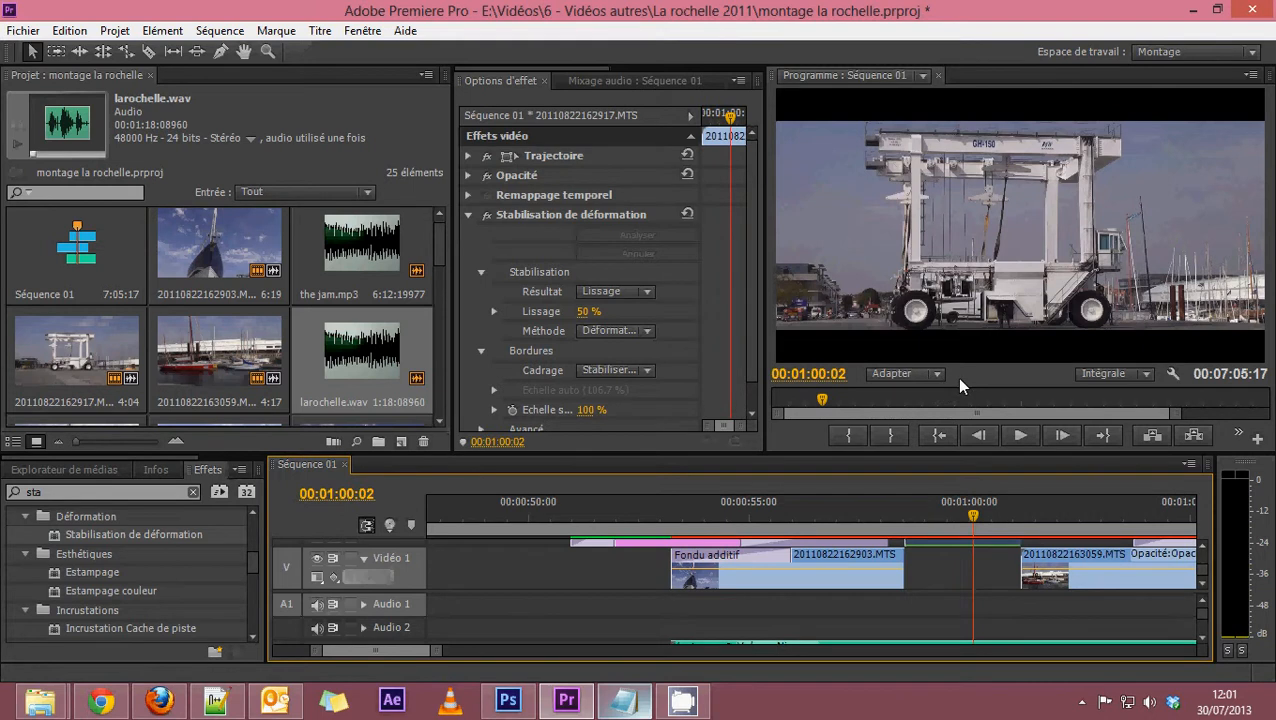
Step: Set the stabilisation's Cadrage to Stabiliser, Recadrer, Echelle auto and move the playhead back to 00:00:58:23 near the clip's start
click(649, 371)
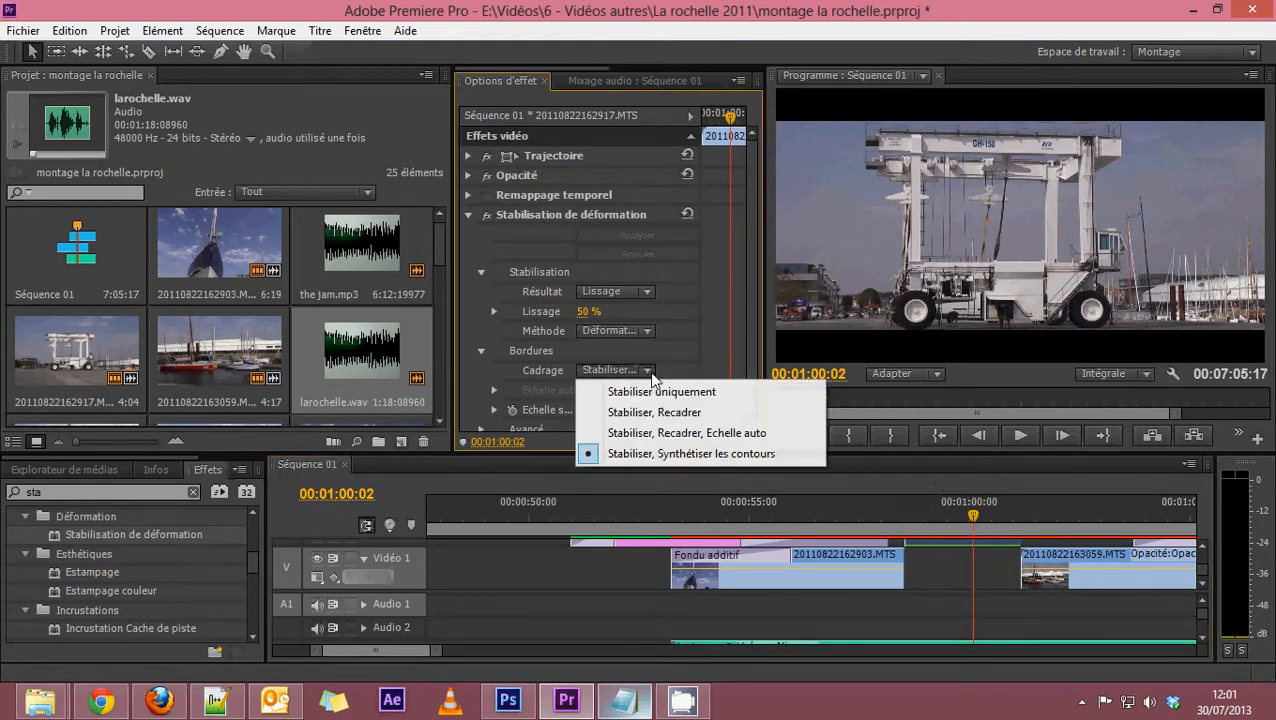
click(636, 434)
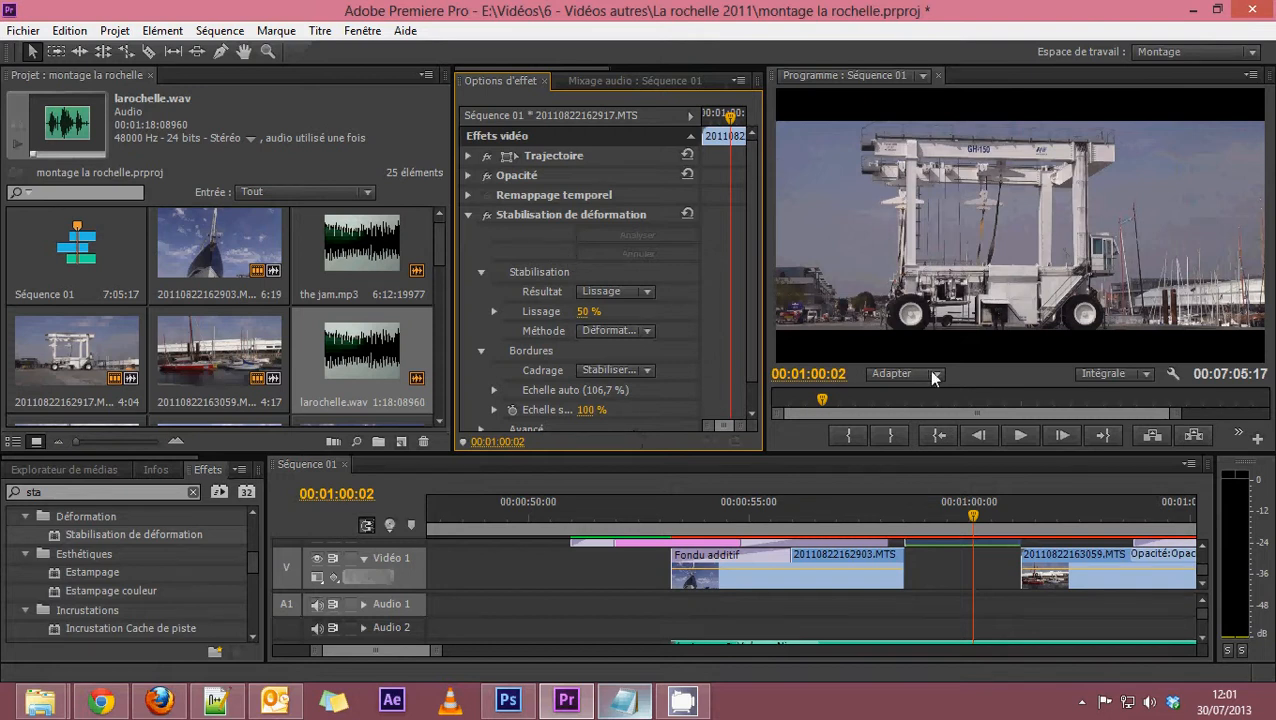
drag(949, 509, 895, 509)
drag(920, 515, 923, 516)
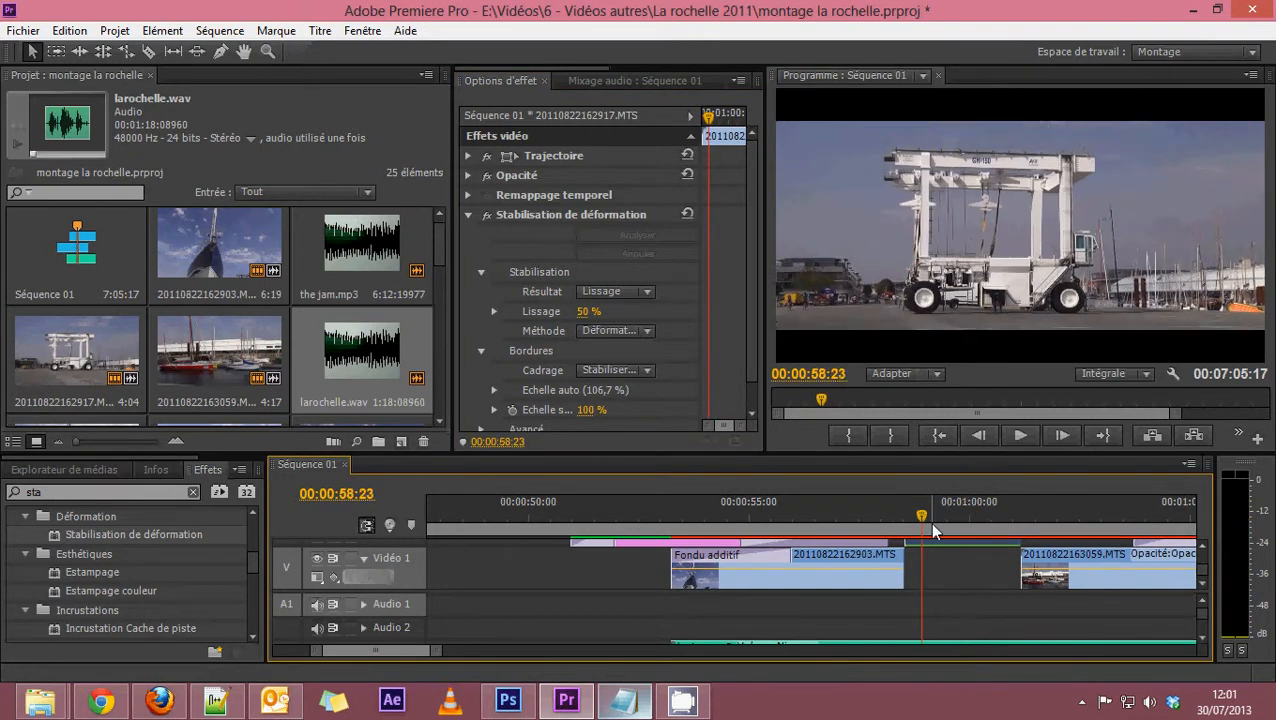
Step: Enlarge the timeline's video track area to show the stabilised clip on Vidéo 2 and move the playhead to 00:00:59:15
scroll(1027, 592, up, 1)
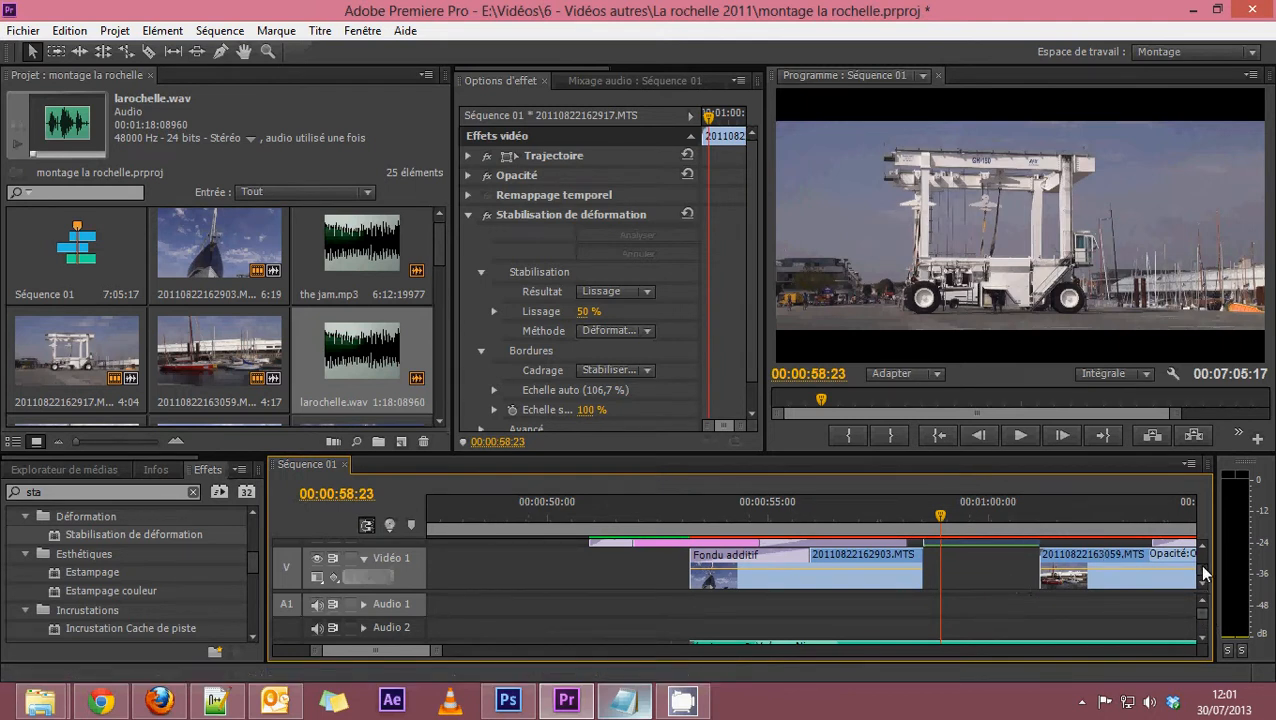
scroll(1205, 580, up, 3)
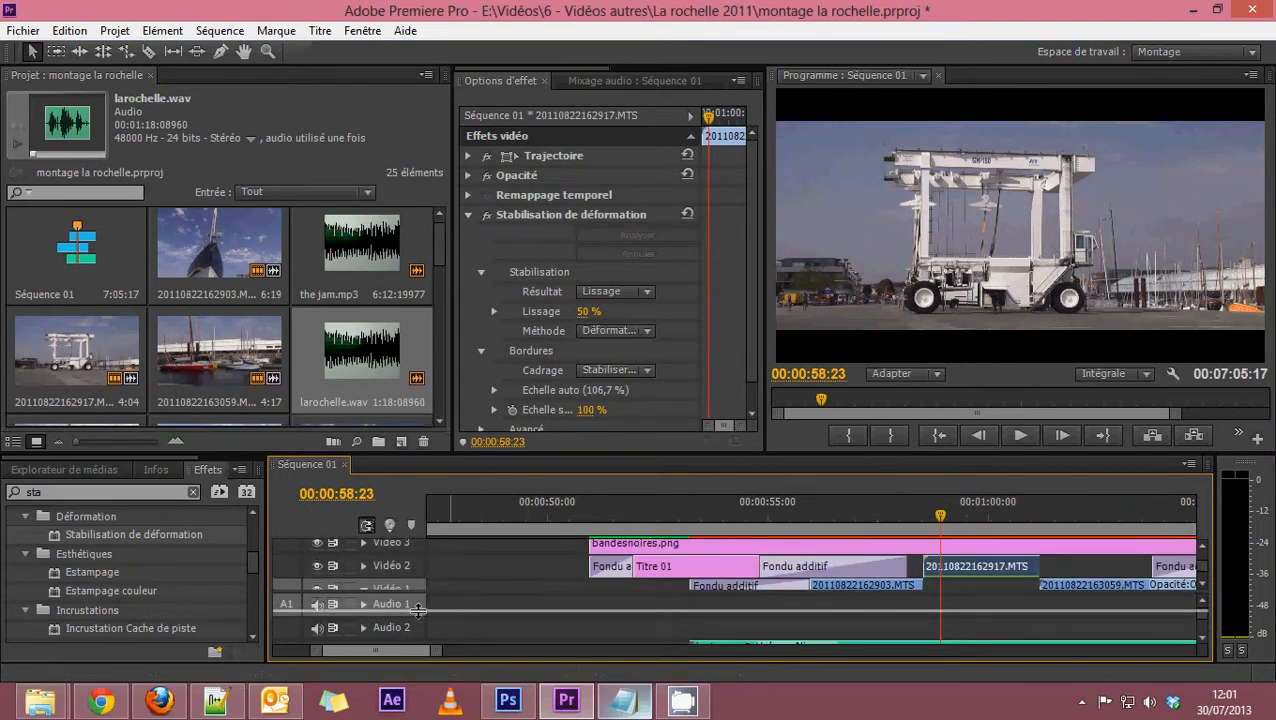
drag(419, 591, 419, 611)
drag(926, 509, 969, 509)
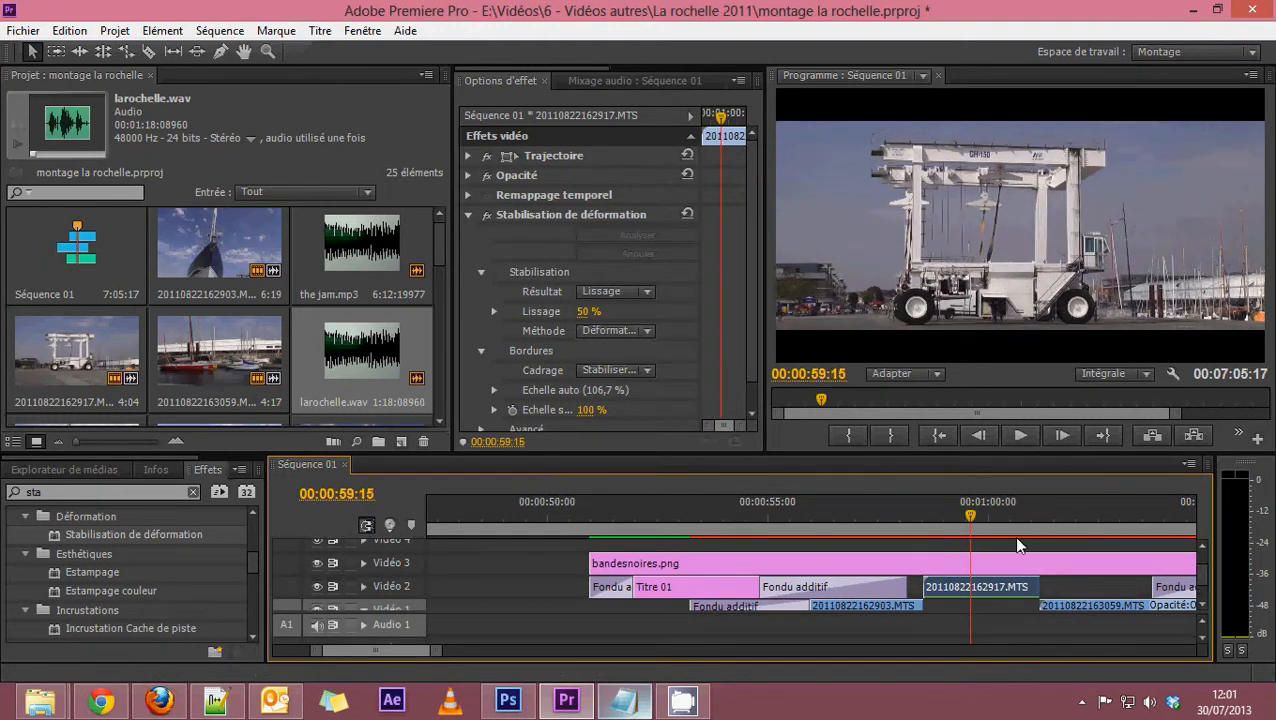
Step: Collapse the Stabilisation de déformation settings and zoom the timeline out to show the whole video montage
click(467, 215)
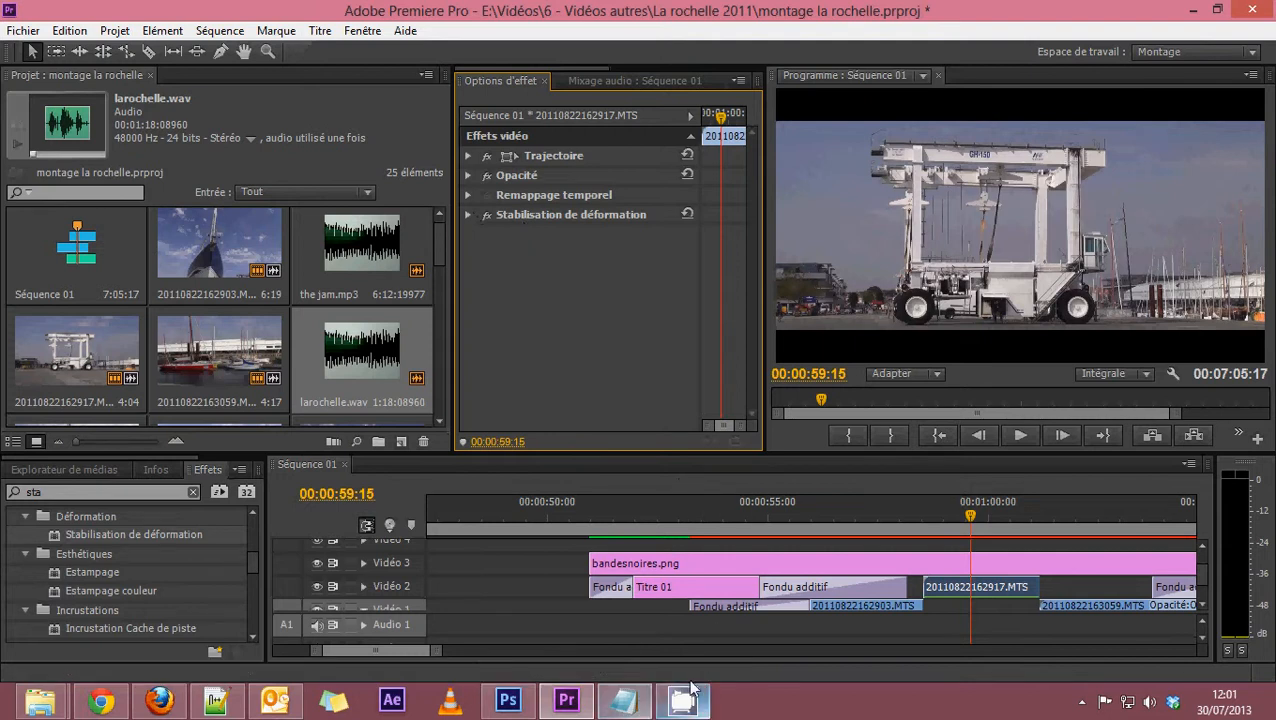
drag(434, 651, 607, 654)
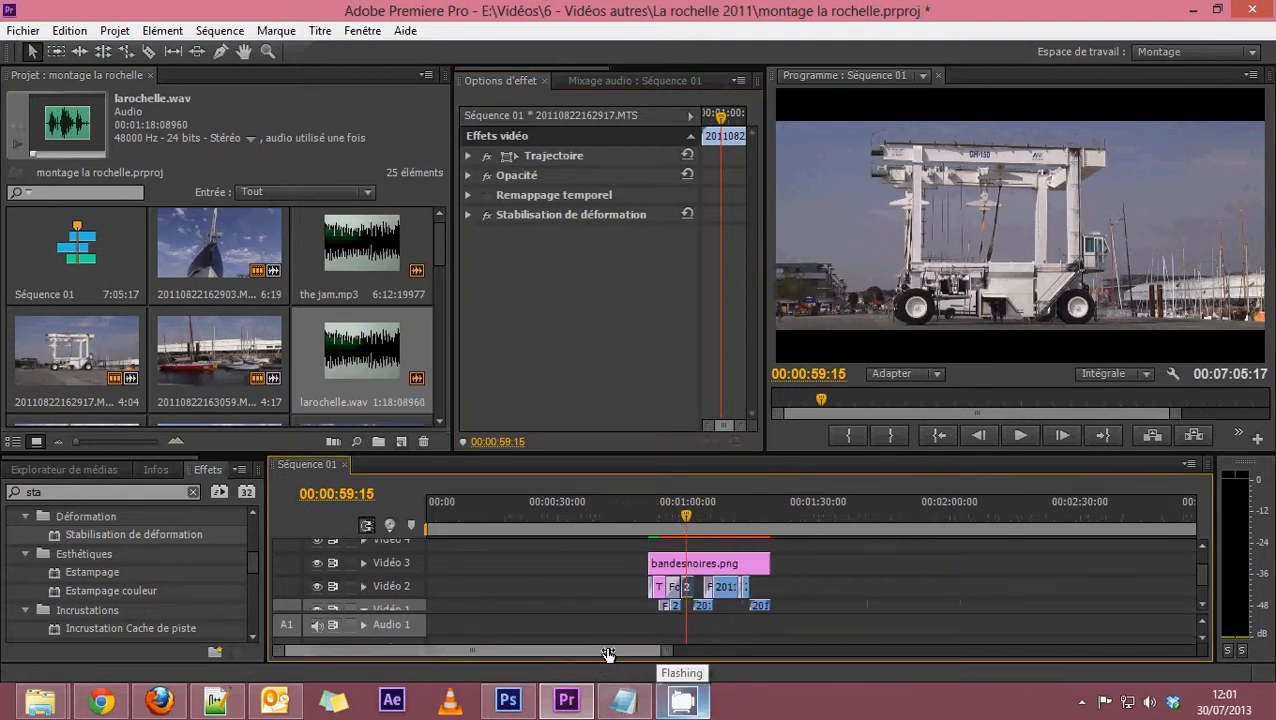